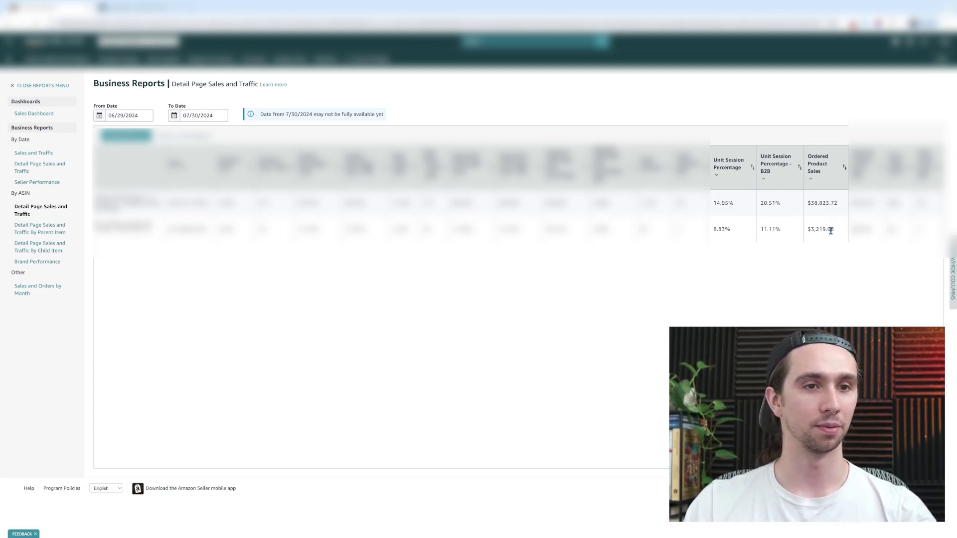
# - Review the second product's Ordered Product Sales and Unit Session Percentage in the Detail Page Sales and Traffic report
pyautogui.moveTo(832, 229); pyautogui.dragTo(807, 230)
pyautogui.click(836, 250)
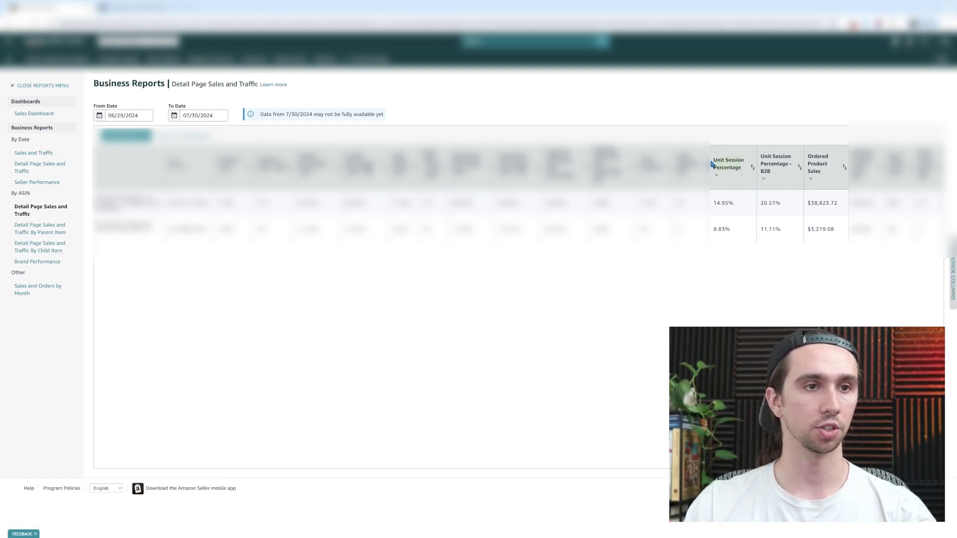
pyautogui.moveTo(733, 233); pyautogui.dragTo(711, 229)
pyautogui.click(754, 269)
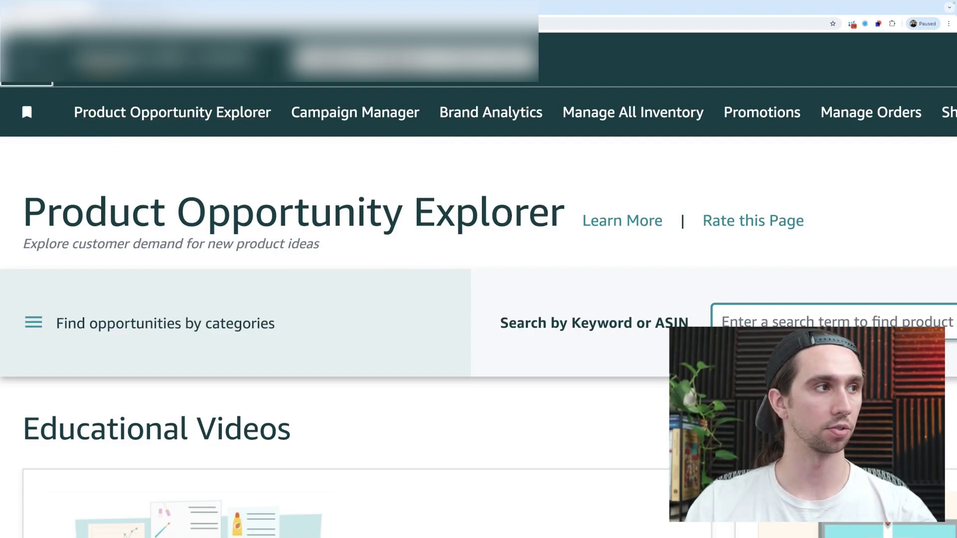
# - Open the main navigation and browse the Growth section's entries
pyautogui.click(22, 59)
pyautogui.moveTo(113, 138)
pyautogui.moveTo(130, 430)
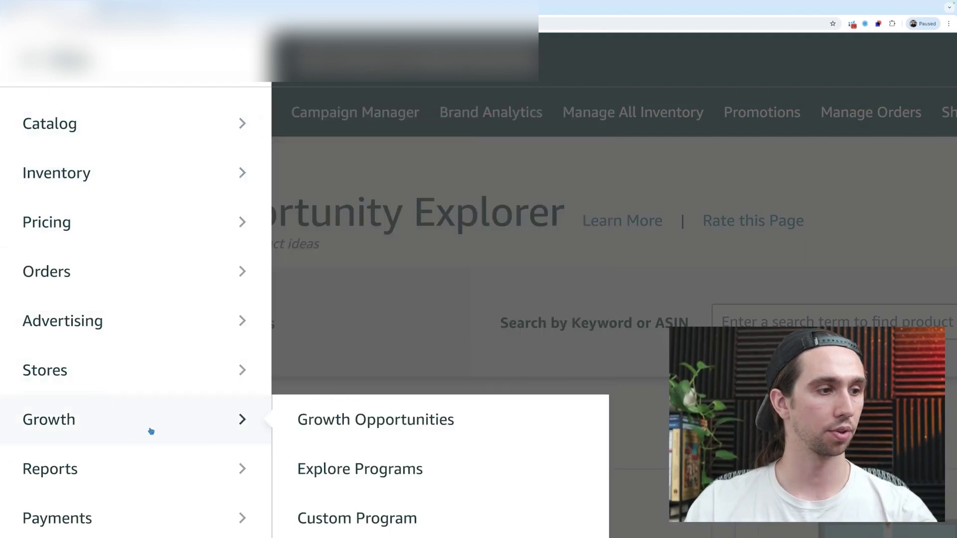
pyautogui.scroll(-5, 456, 416)
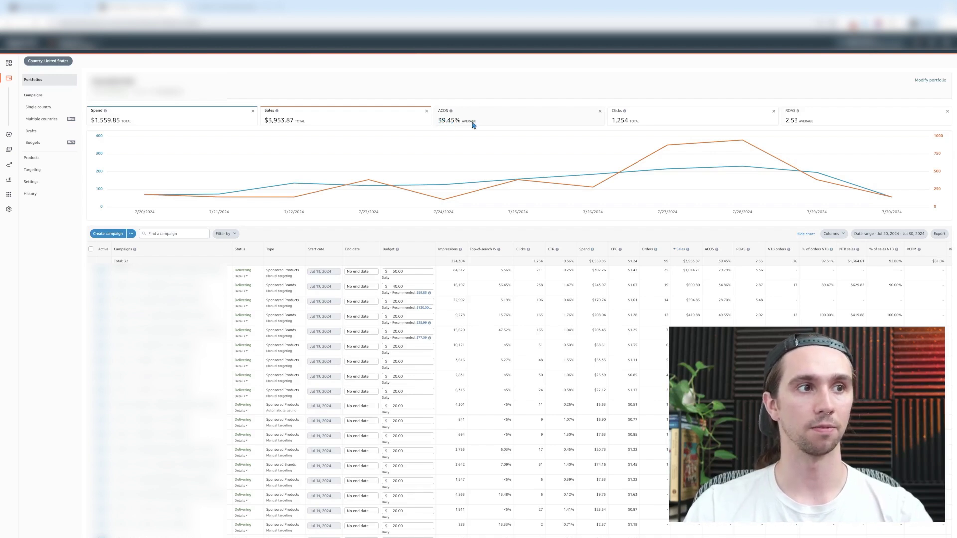
pyautogui.moveTo(767, 181)
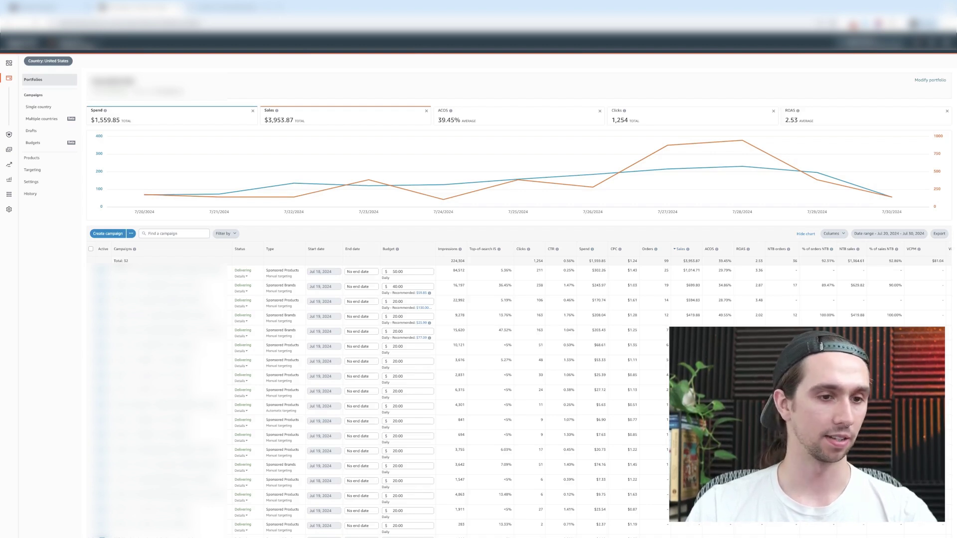
pyautogui.scroll(-5, 479, 299)
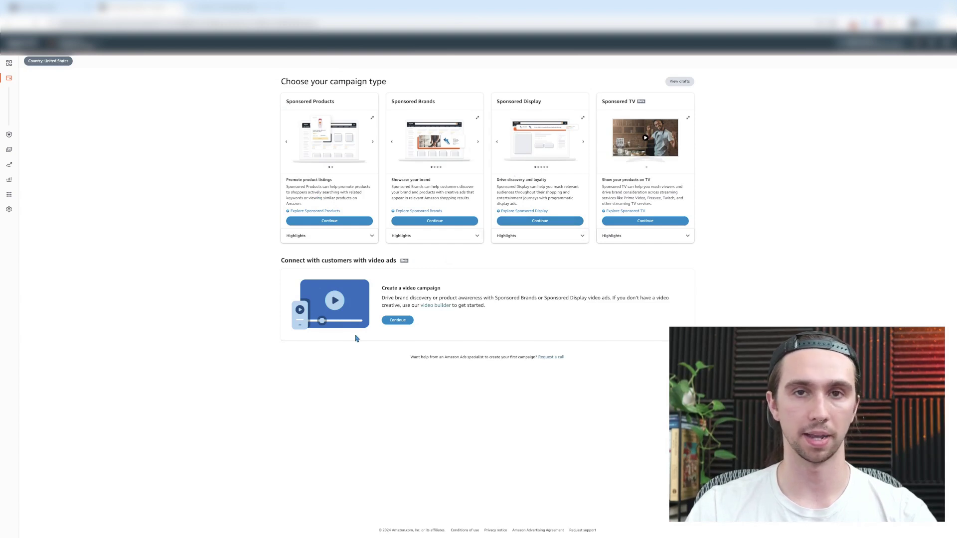
# - Start a new Sponsored Products campaign and name its ad group "Keyword"
pyautogui.click(339, 223)
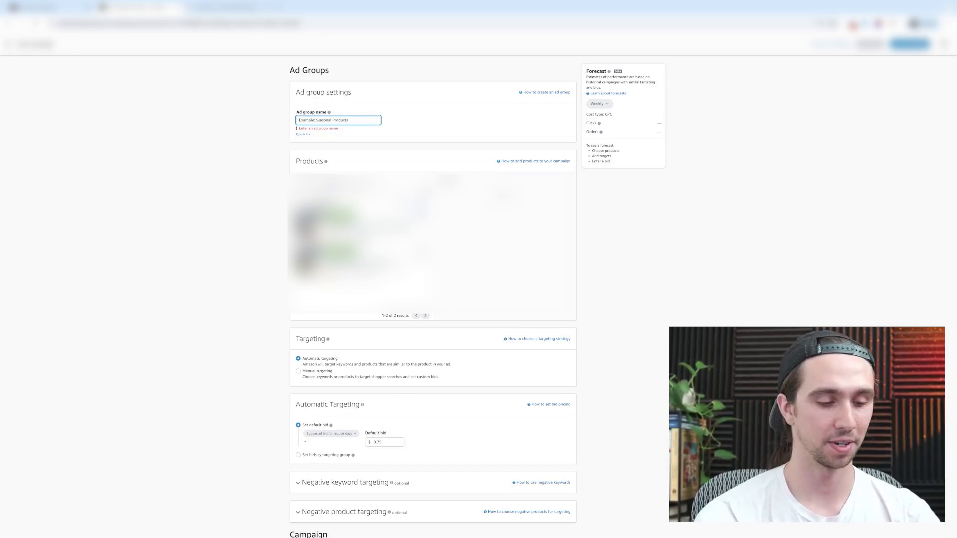
pyautogui.hotkey('ctrl', 'v')
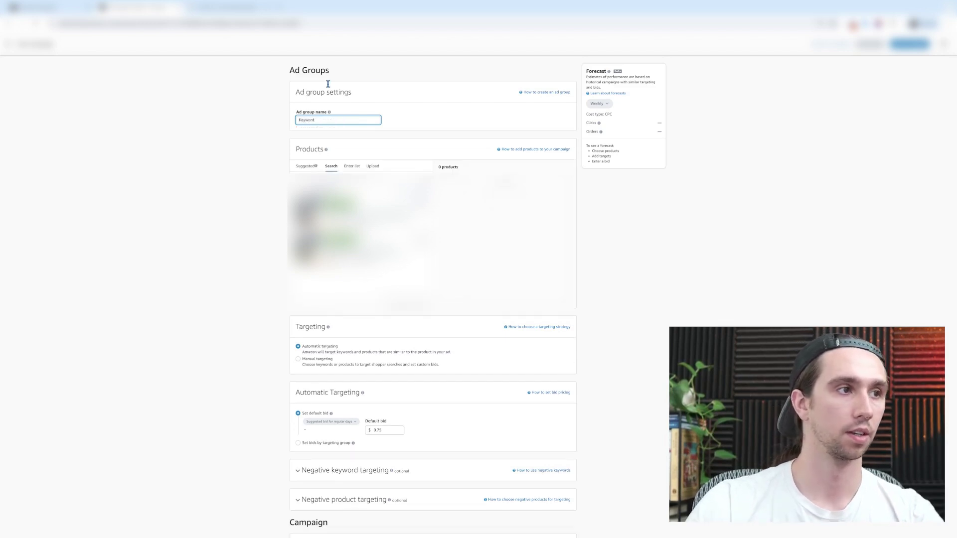
pyautogui.click(415, 107)
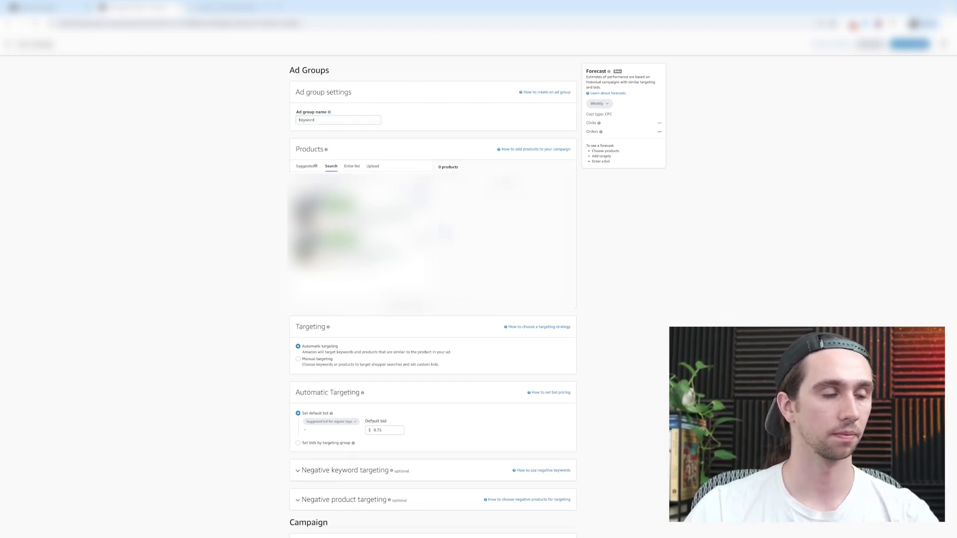
# - Set automatic targeting bids by targeting group and disable Loose match, Substitutes and Complements, leaving only Close match enabled
pyautogui.scroll(-5, 299, 104)
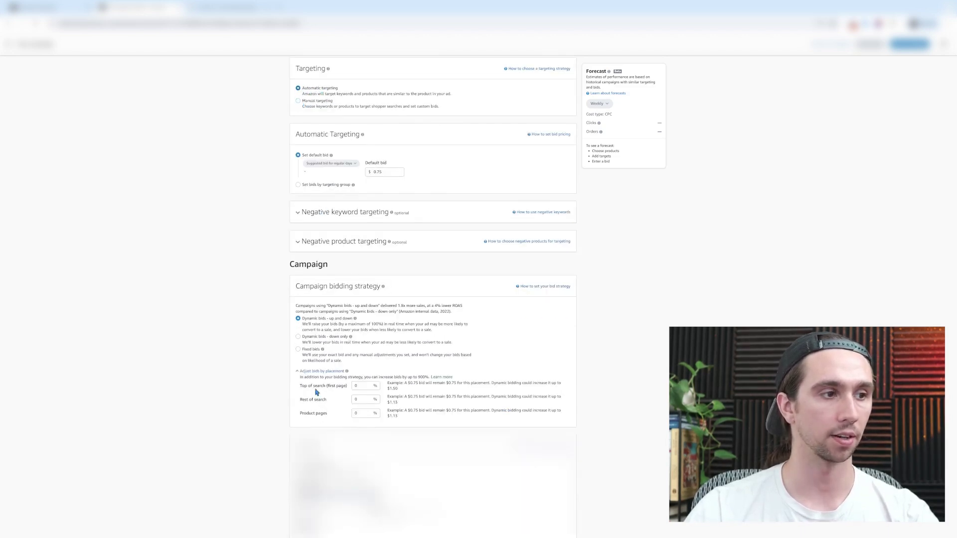
pyautogui.click(299, 187)
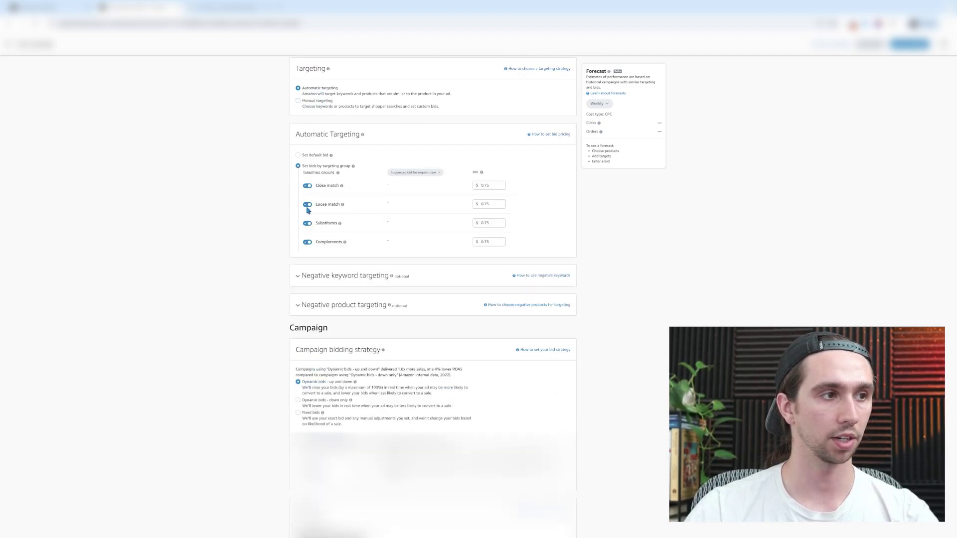
pyautogui.click(308, 205)
pyautogui.click(307, 224)
pyautogui.click(308, 242)
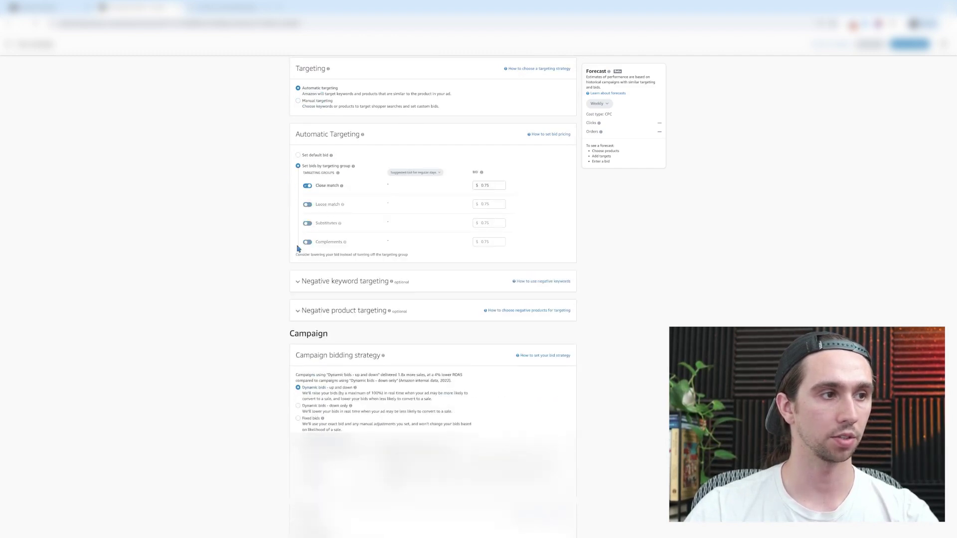
# - Set the Close match bid to $0.50 and choose the "Dynamic bids - down only" campaign bidding strategy
pyautogui.click(490, 187)
pyautogui.press('BackSpace')
pyautogui.press('BackSpace')
pyautogui.write('30')
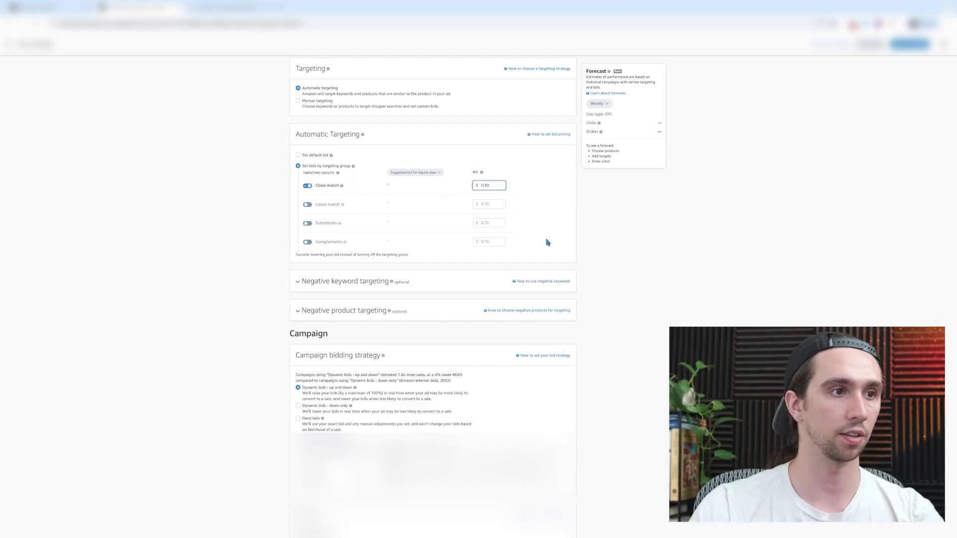
pyautogui.click(536, 198)
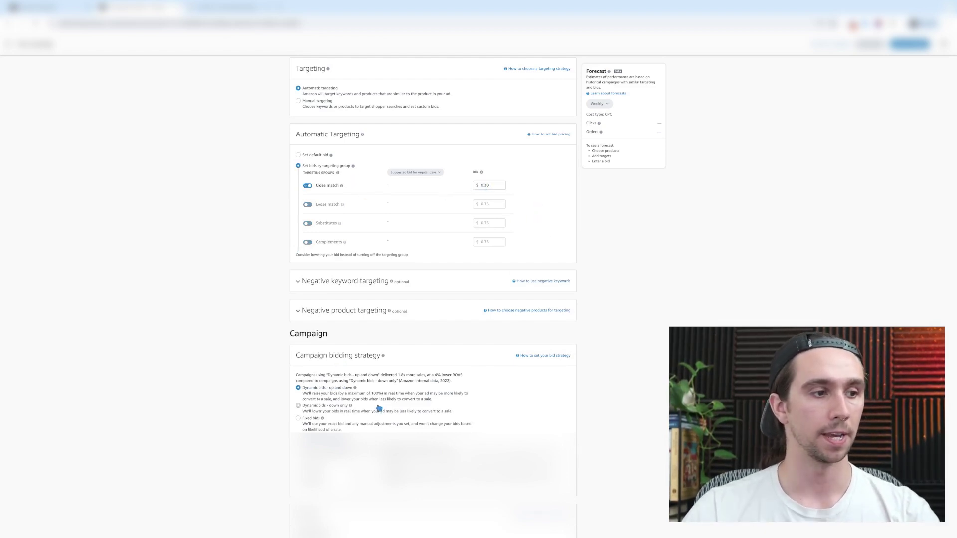
pyautogui.click(299, 407)
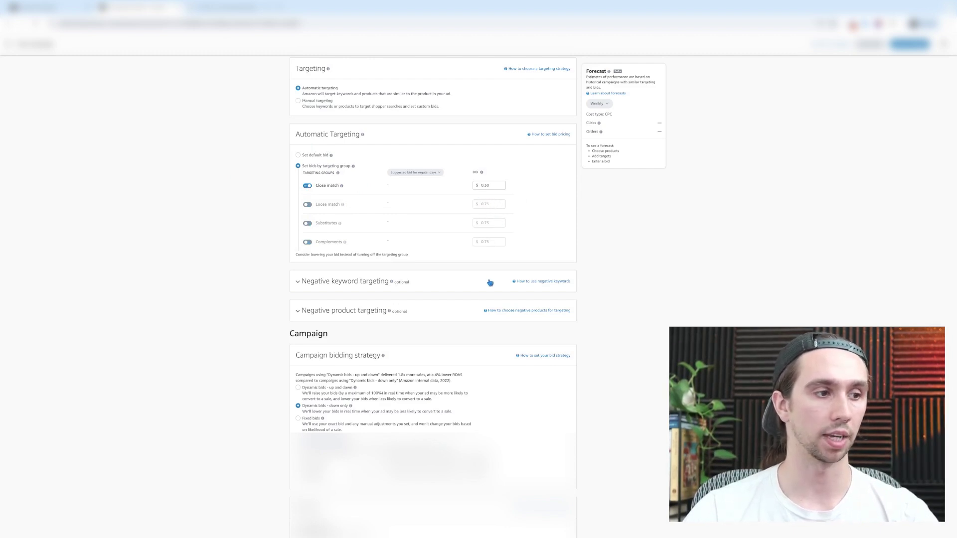
# - Replace the default campaign name with "SP - Auto -"
pyautogui.scroll(-5, 370, 317)
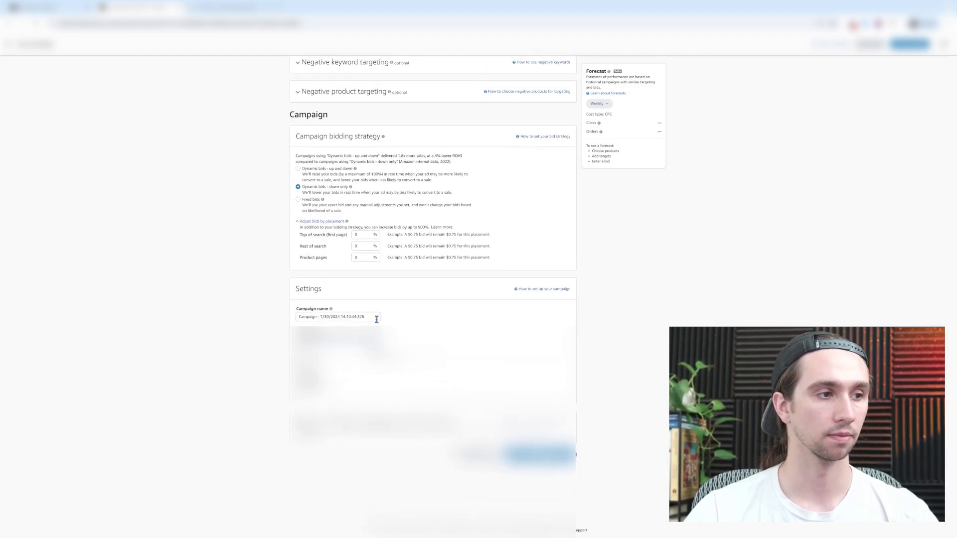
pyautogui.moveTo(375, 317); pyautogui.dragTo(272, 317)
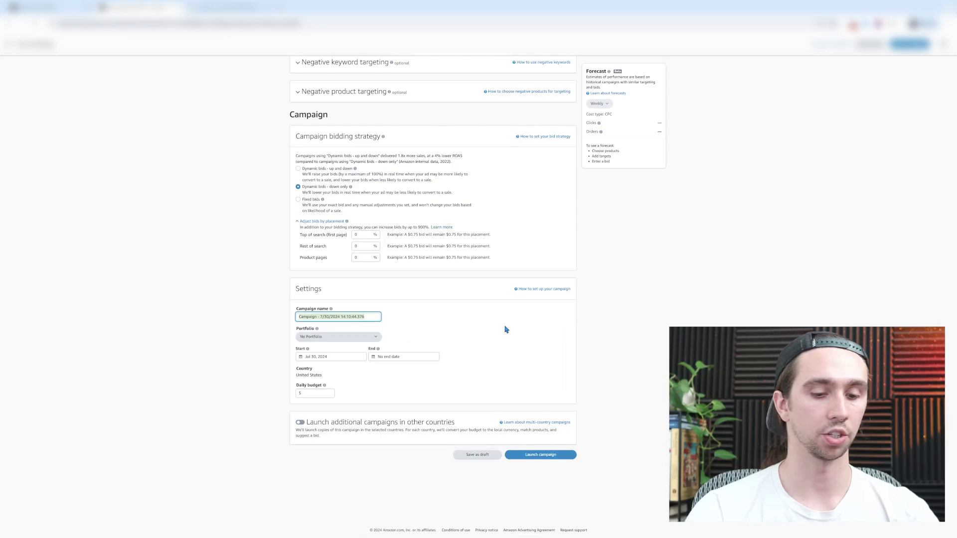
pyautogui.write('SP')
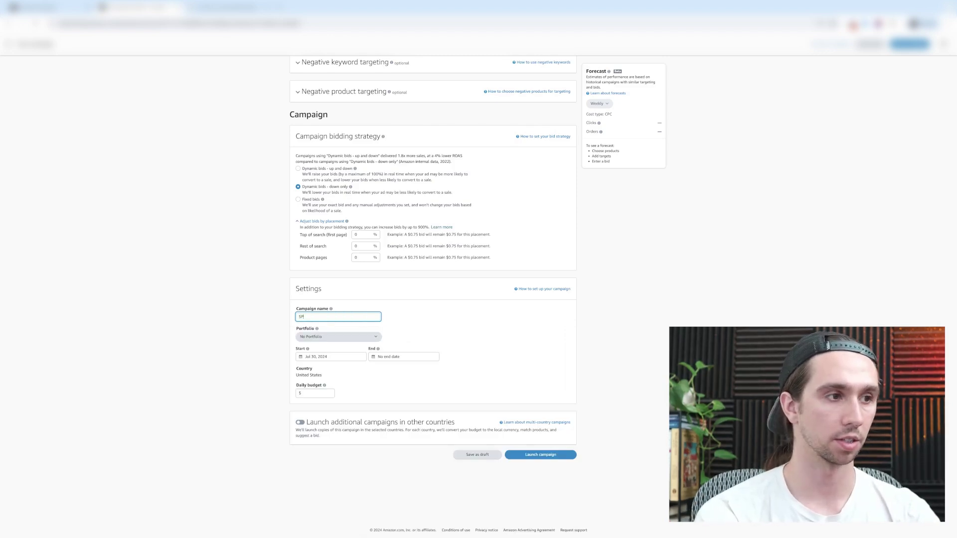
pyautogui.write(' - AUTO')
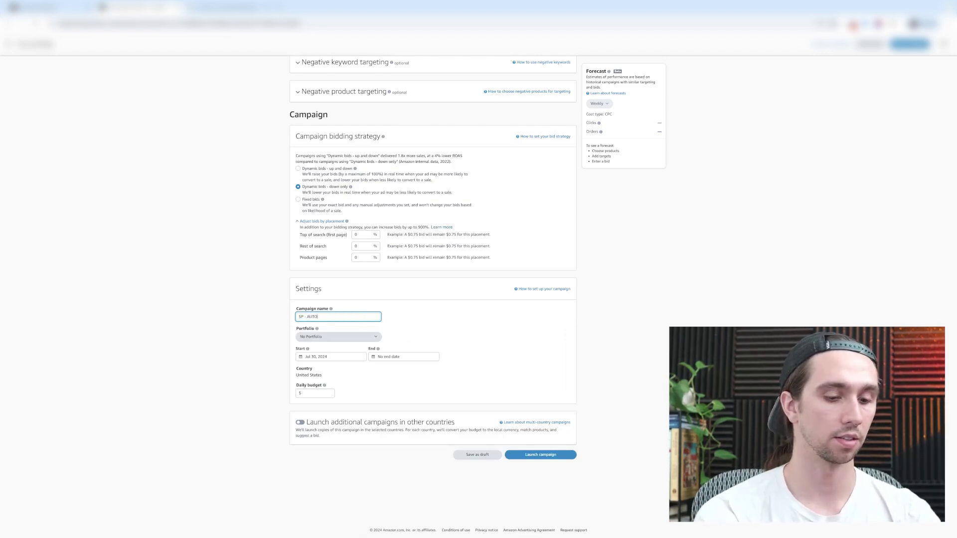
pyautogui.write(' -')
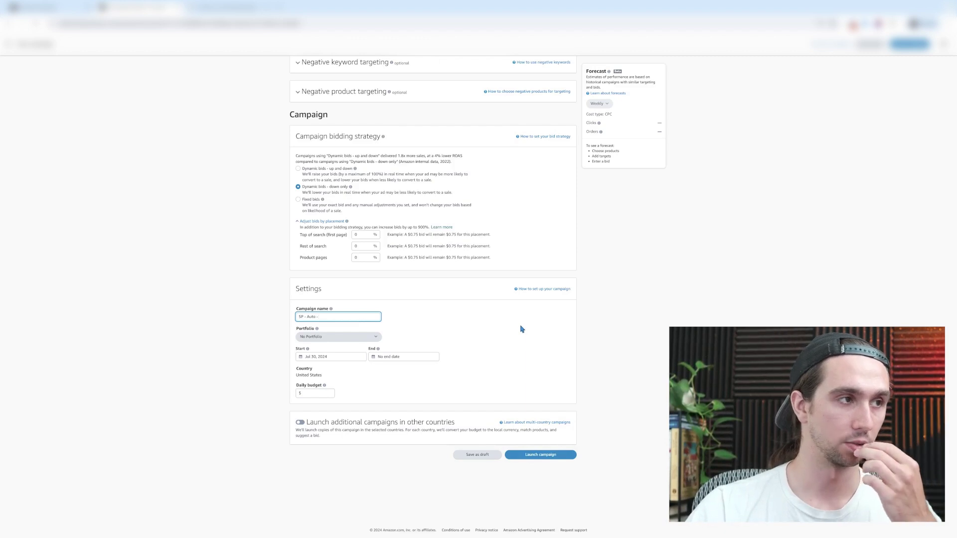
# - Complete the campaign name as "SP - (PRODUCT) - Auto - Close Match - Down Only"
pyautogui.scroll(10, 522, 329)
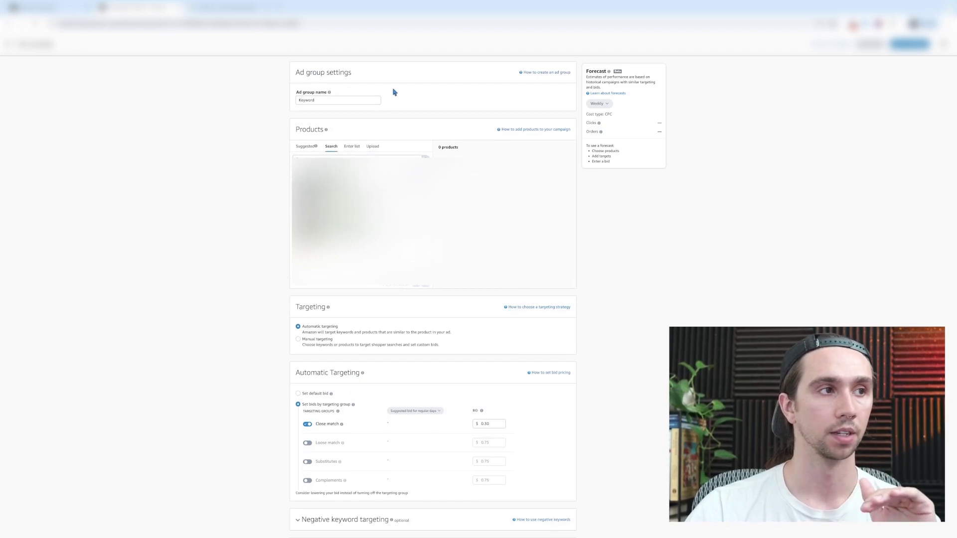
pyautogui.moveTo(326, 130)
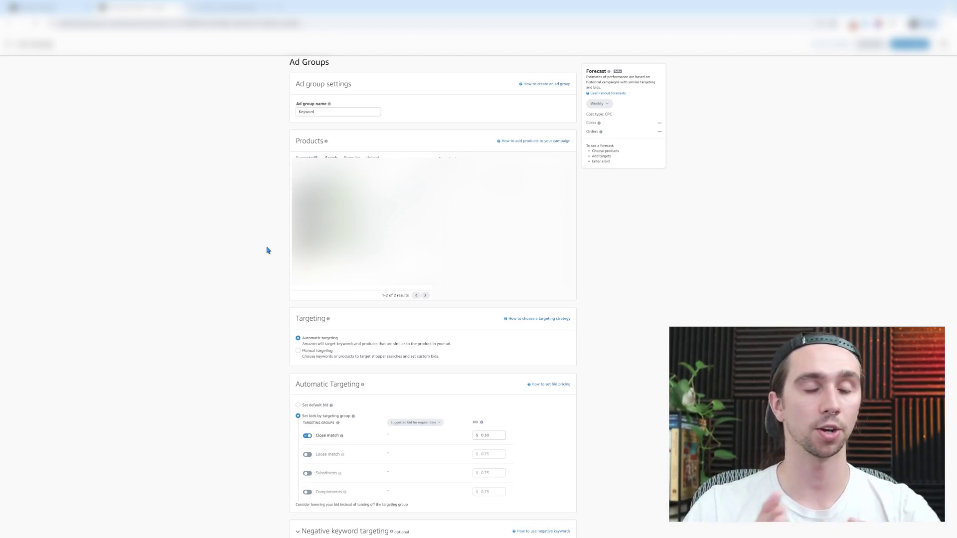
pyautogui.scroll(-10, 268, 250)
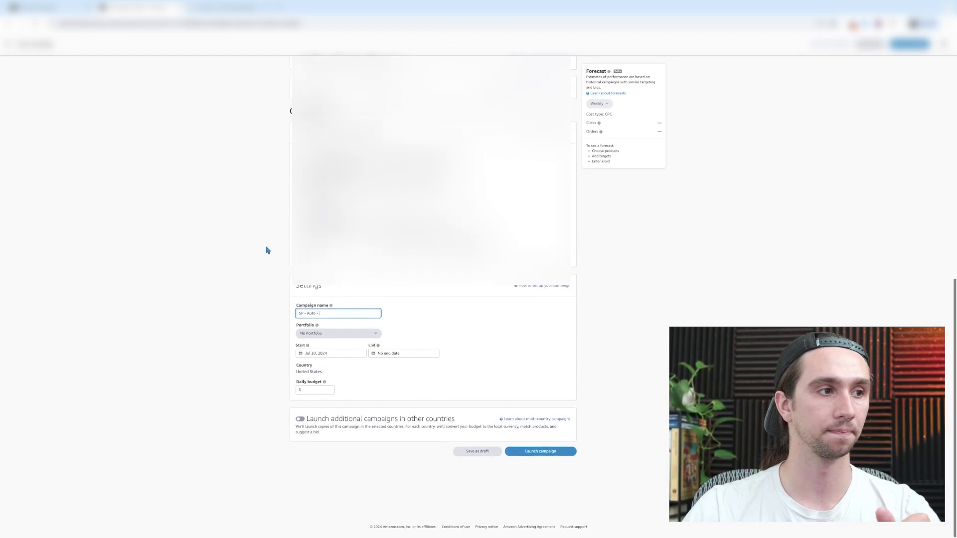
pyautogui.scroll(1, 268, 250)
pyautogui.click(306, 334)
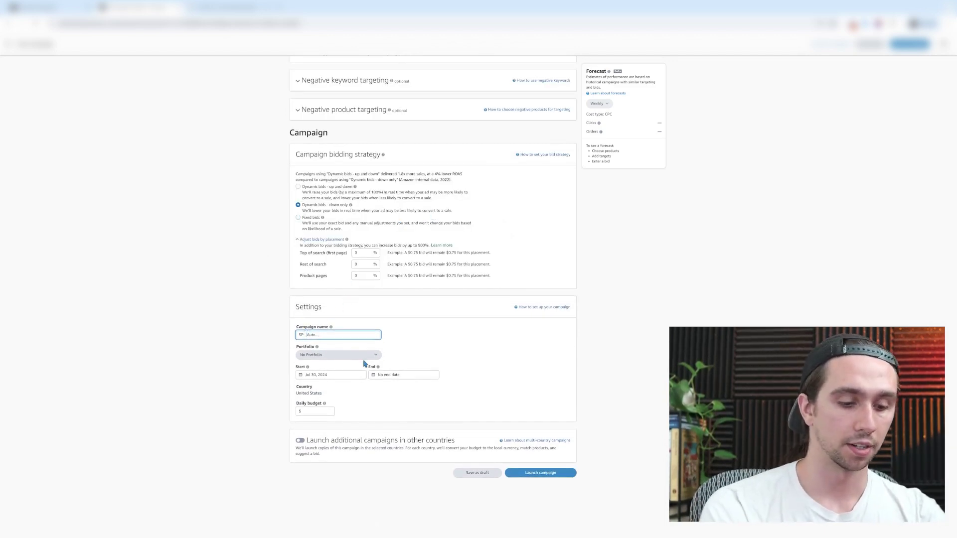
pyautogui.write('(PRODUCT)')
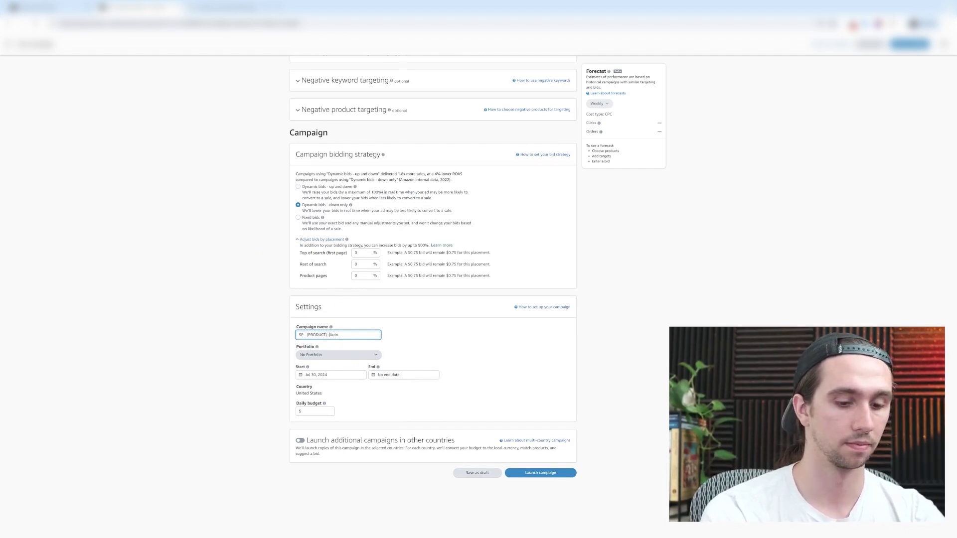
pyautogui.write(' -')
pyautogui.click(357, 334)
pyautogui.write('Close Match -')
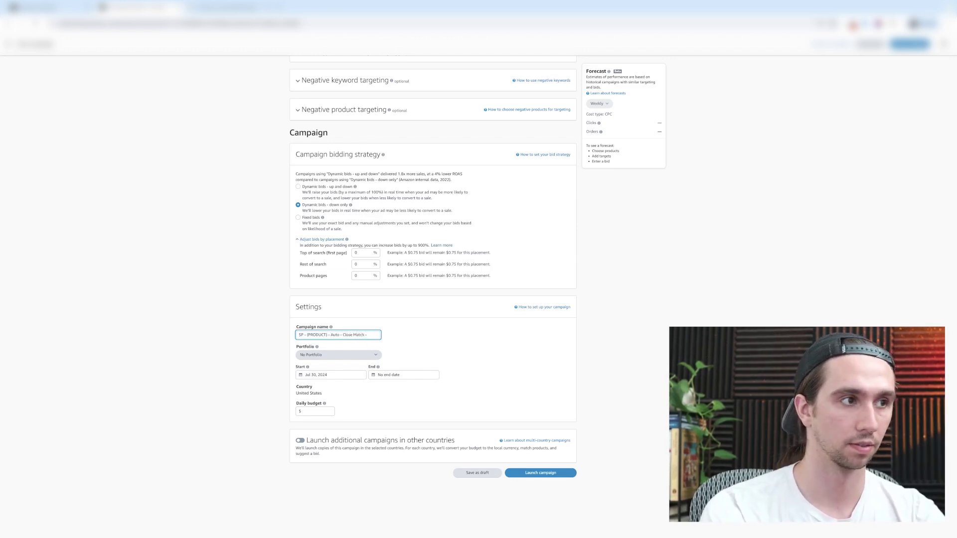
pyautogui.write(' Only')
# - Set the campaign's daily budget to $20
pyautogui.click(315, 411)
pyautogui.write('20')
pyautogui.click(503, 396)
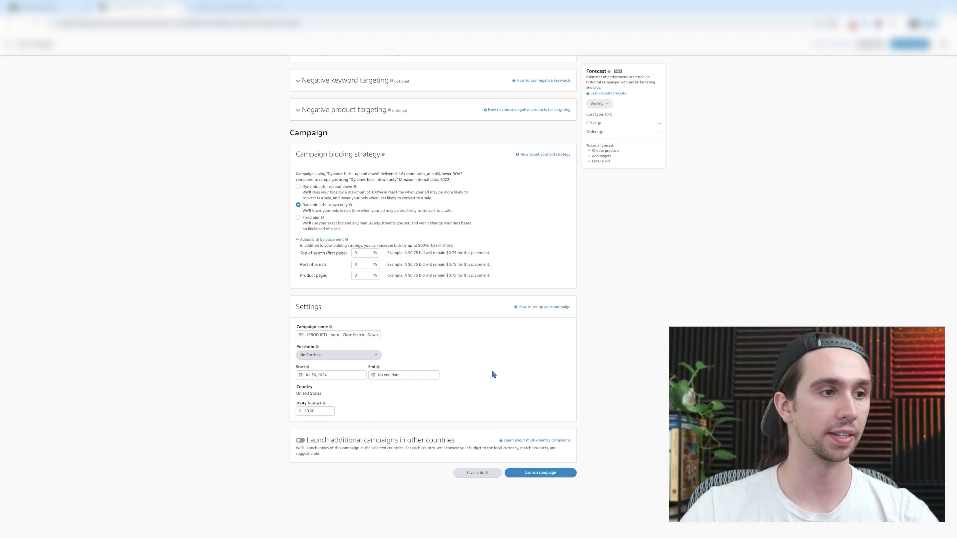
# - Switch the enabled automatic targeting group from Close match to Loose match
pyautogui.scroll(3, 408, 368)
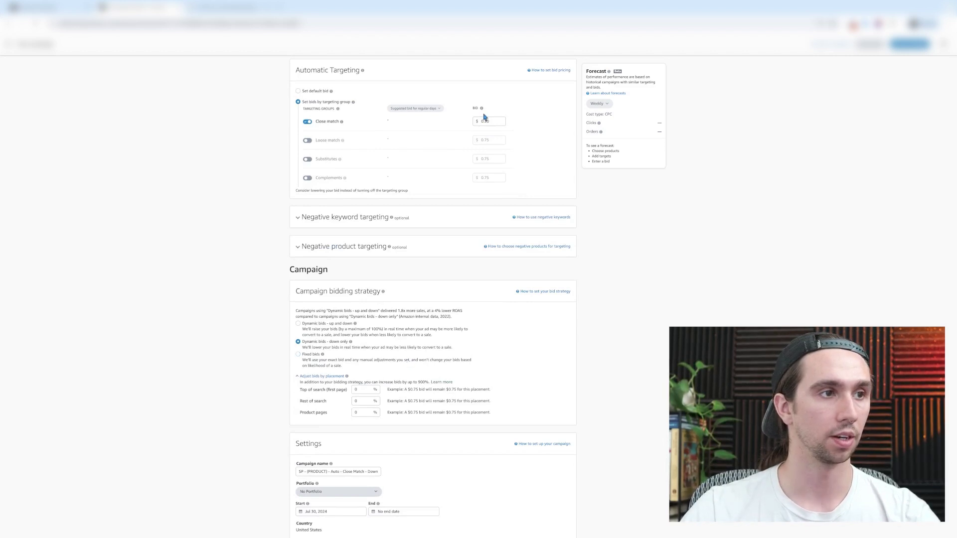
pyautogui.click(308, 122)
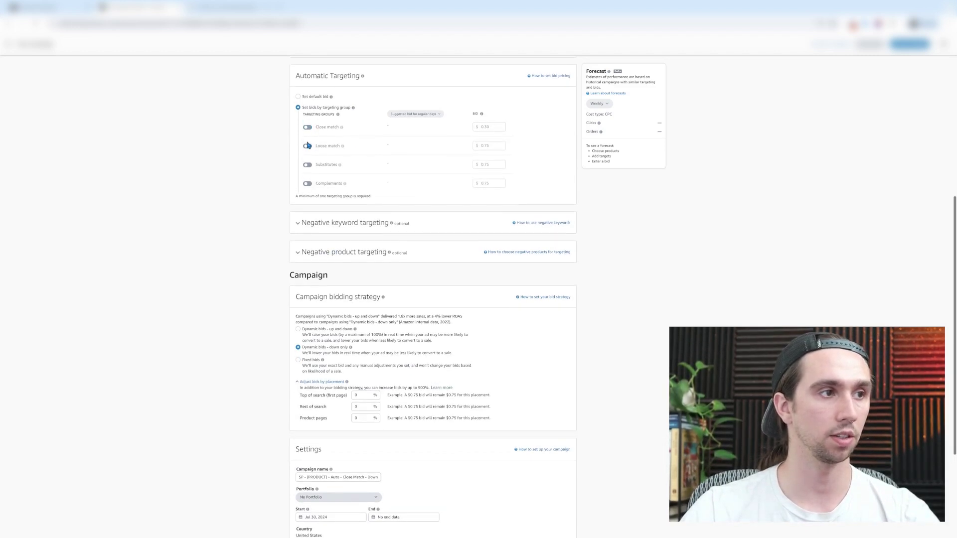
# - Check the match-type wording in the campaign name and the ad group name
pyautogui.scroll(-3, 401, 286)
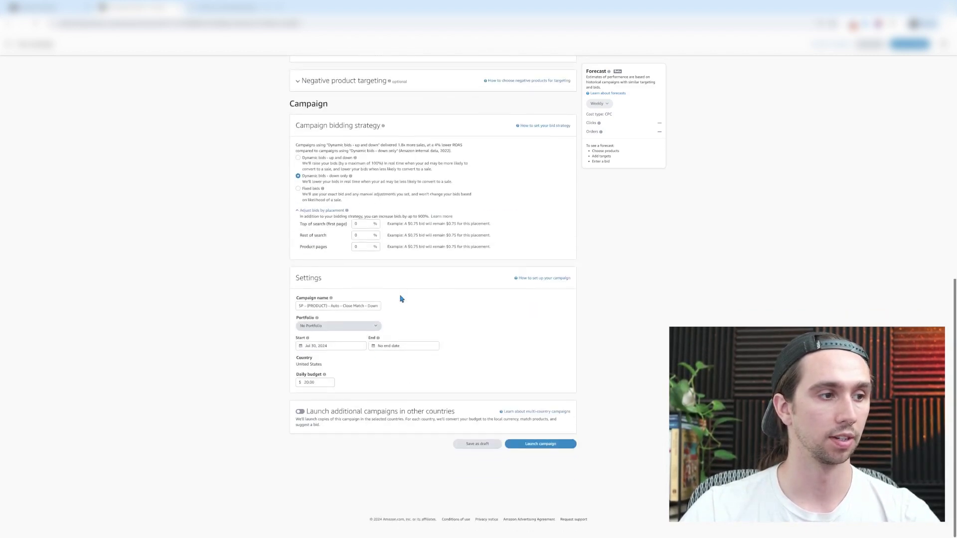
pyautogui.doubleClick(350, 317)
pyautogui.click(434, 321)
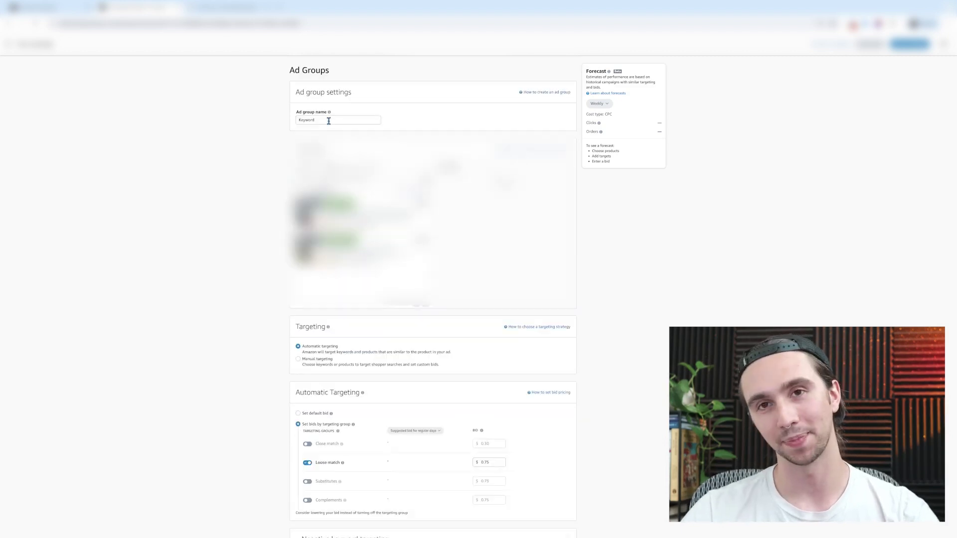
pyautogui.moveTo(325, 122); pyautogui.dragTo(296, 120)
pyautogui.click(284, 123)
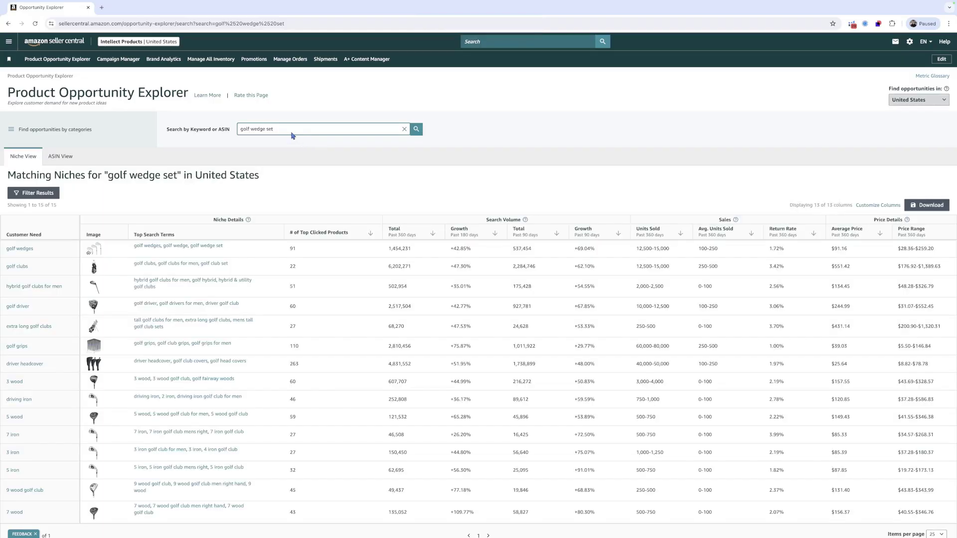
# - Open the golf wedges niche from the "golf wedge set" results and examine its search terms
pyautogui.click(155, 251)
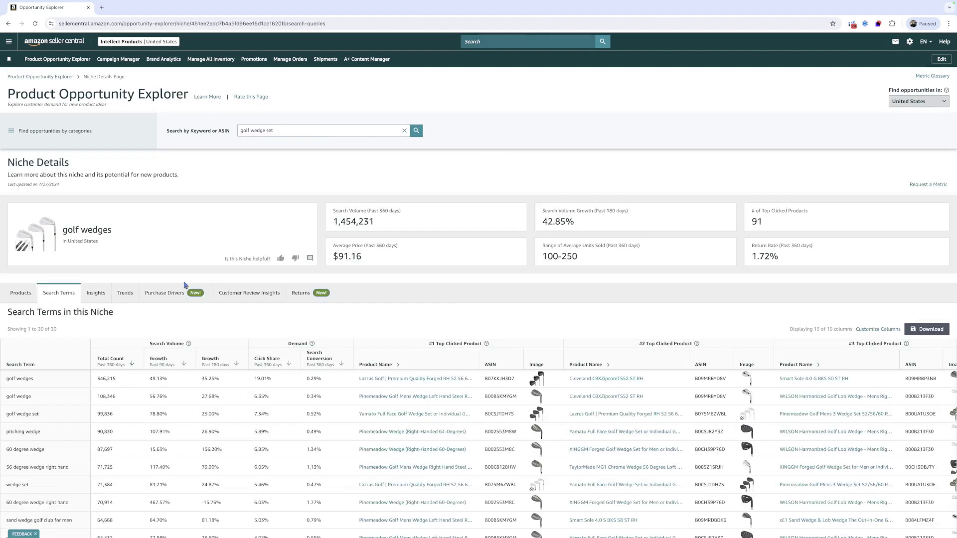
pyautogui.scroll(-3, 184, 285)
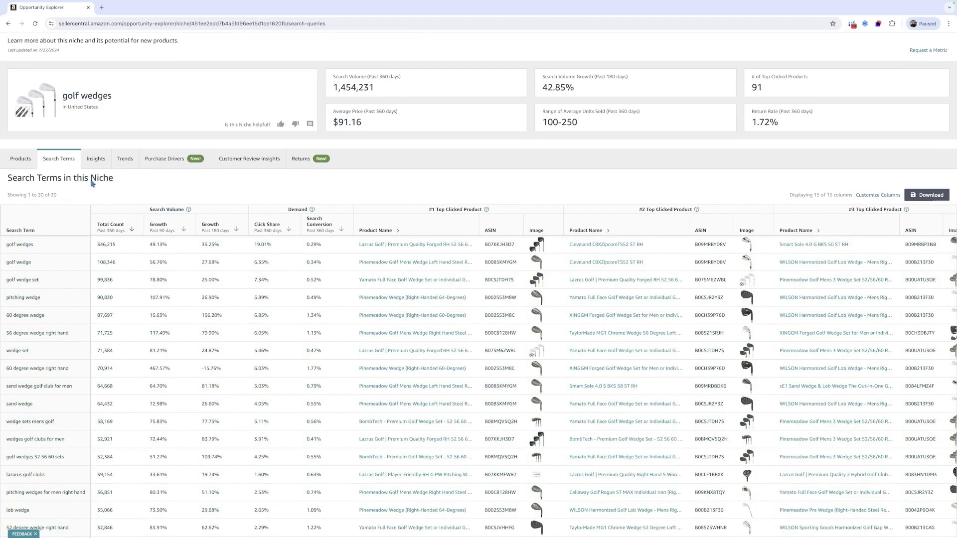
pyautogui.click(732, 5)
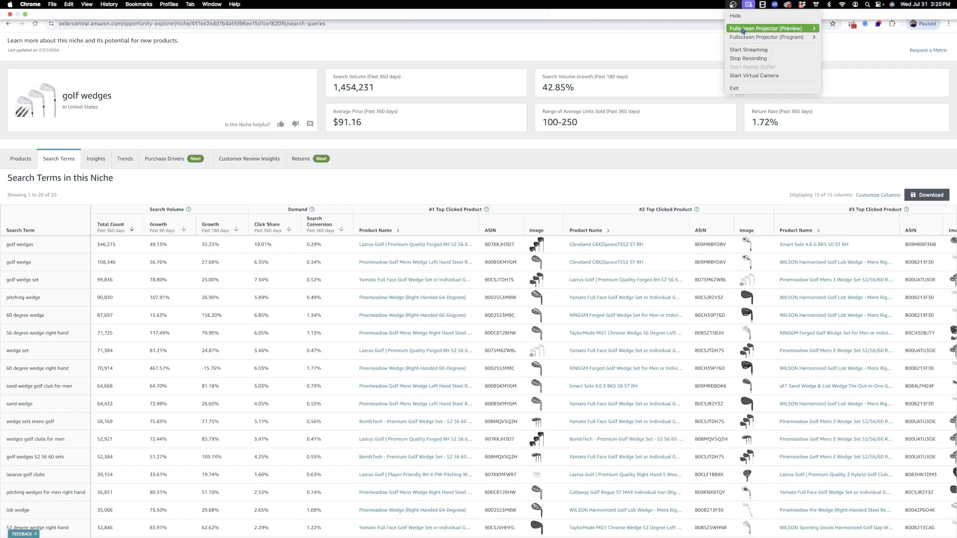
pyautogui.click(745, 59)
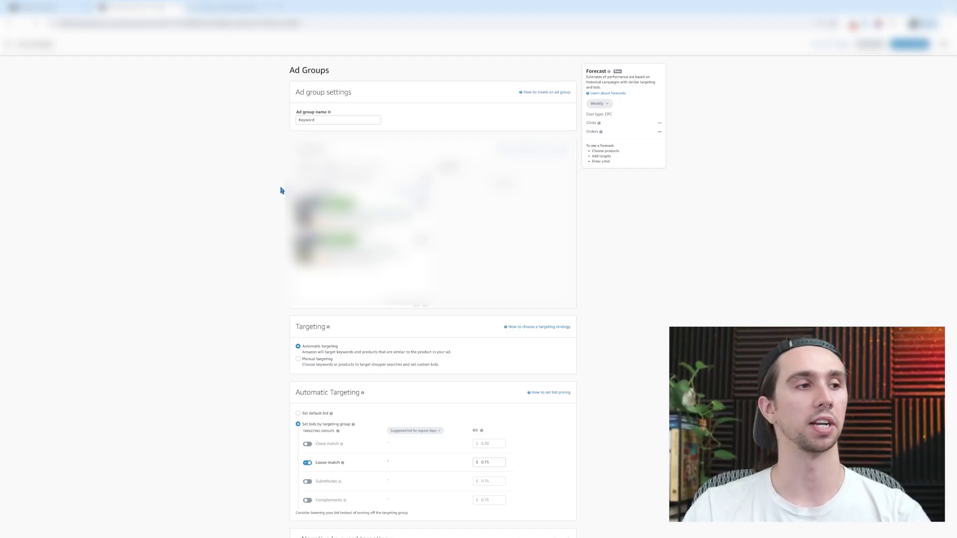
# - Switch the ad group to manual keyword targeting from an entered list, with only the Exact match type enabled
pyautogui.click(298, 358)
pyautogui.scroll(-5, 318, 168)
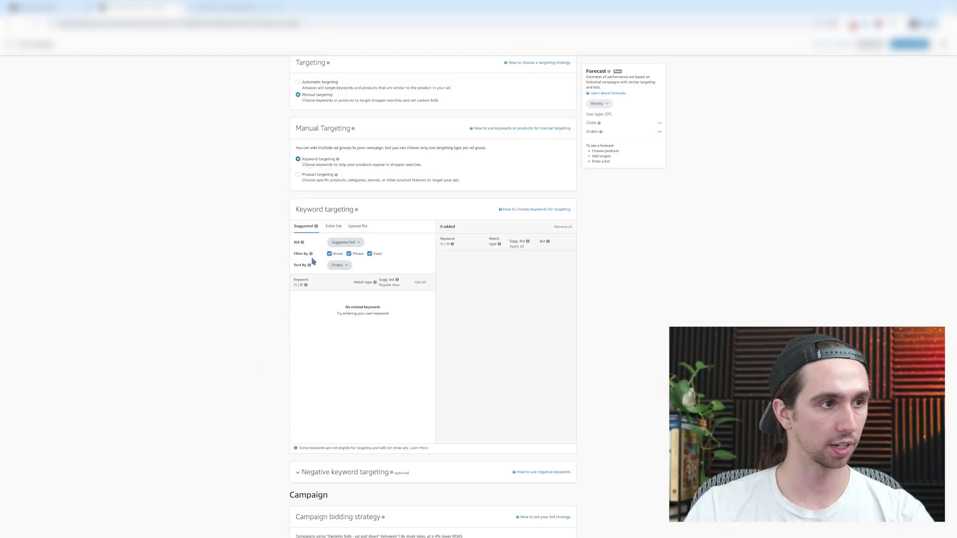
pyautogui.click(332, 226)
pyautogui.click(348, 254)
pyautogui.click(330, 253)
# - Add "Keyword" to the targeted keywords as an exact match
pyautogui.click(347, 312)
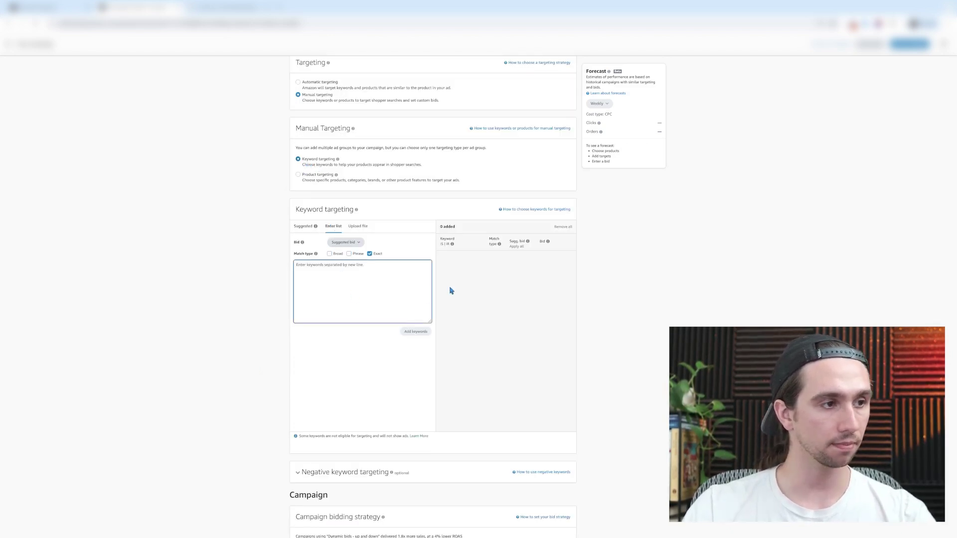
pyautogui.write('Keyword')
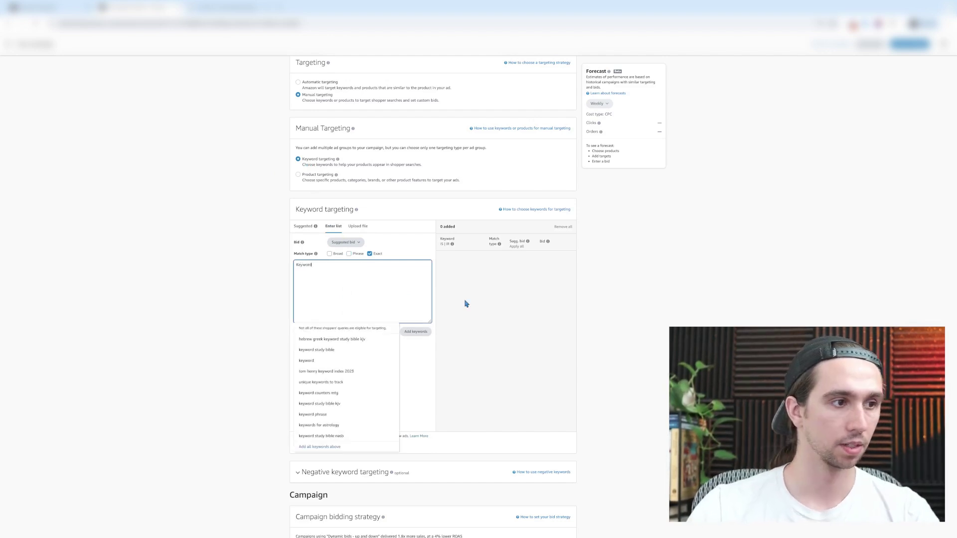
pyautogui.click(427, 333)
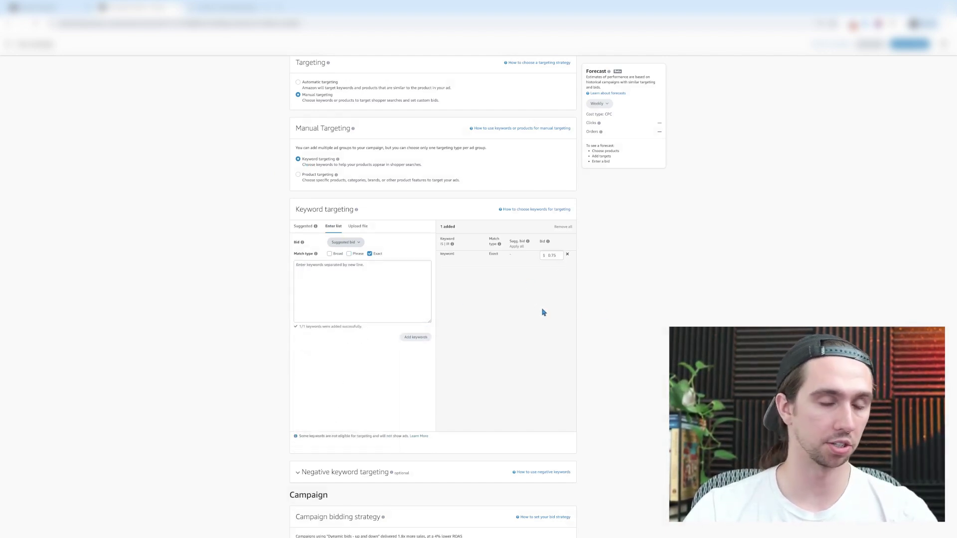
# - Rename the campaign "SP - (PRODUCT) - KW - (keyword) - Exact Match - Down Only"
pyautogui.scroll(-5, 547, 314)
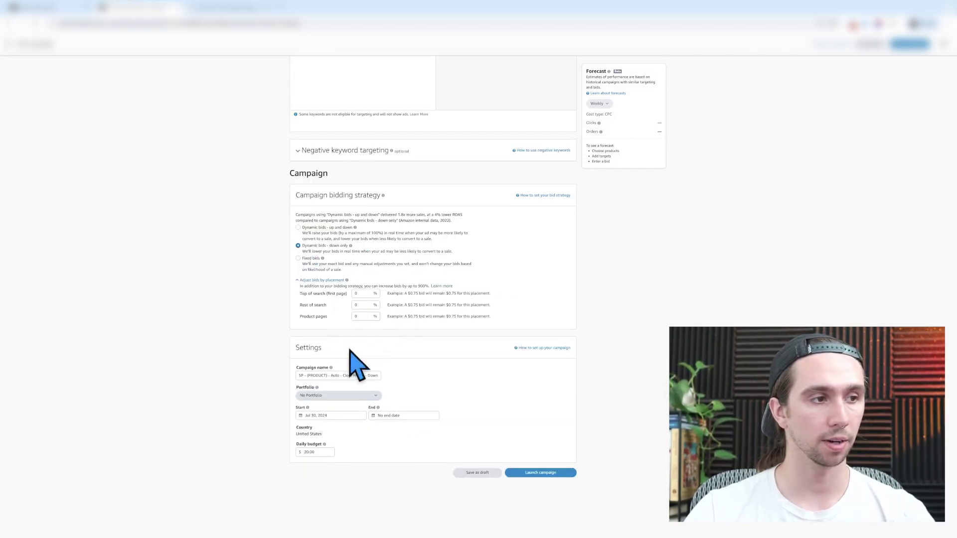
pyautogui.doubleClick(338, 376)
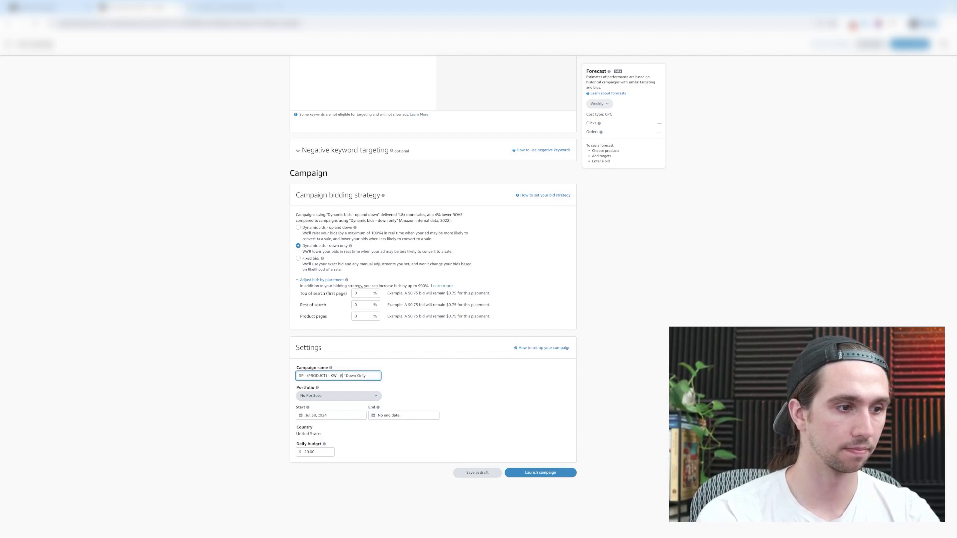
pyautogui.scroll(1, 371, 427)
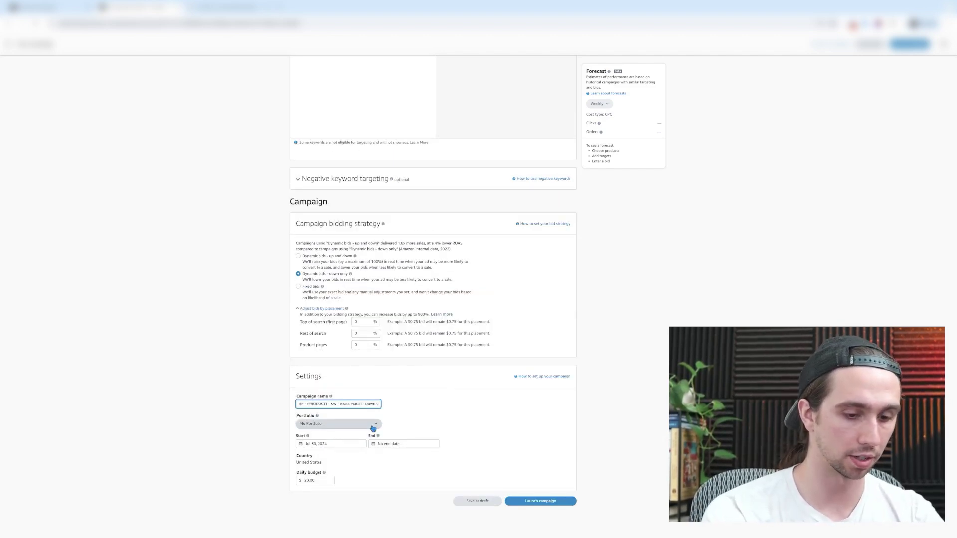
pyautogui.write('(keyword) ')
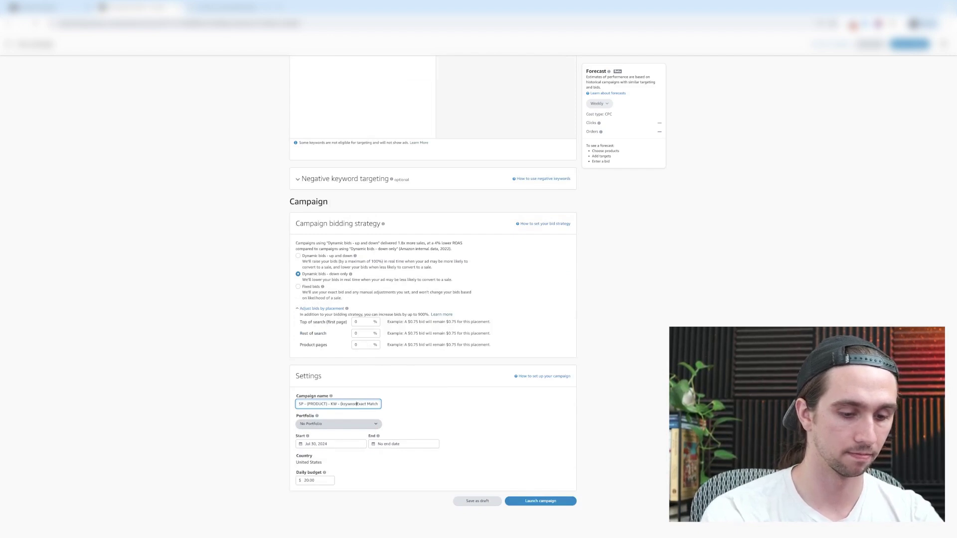
pyautogui.write('-')
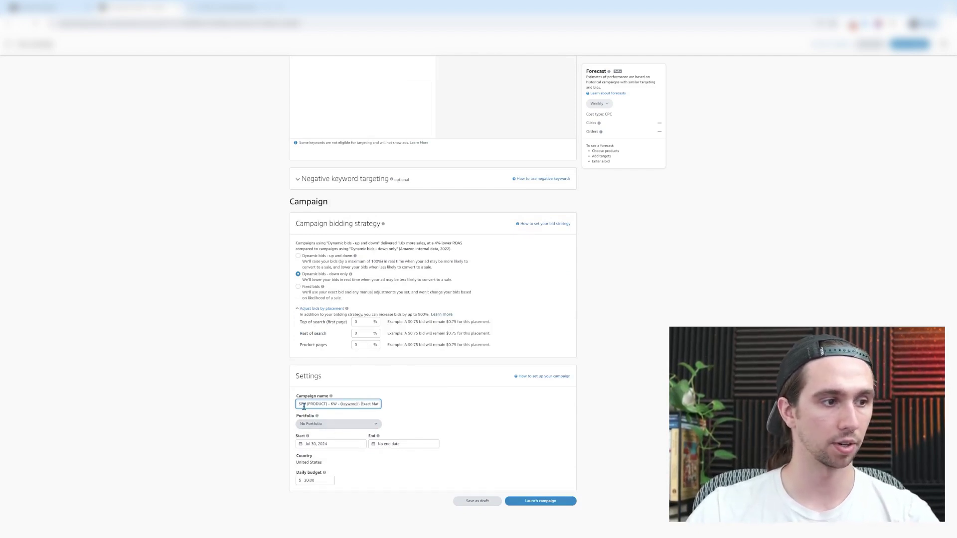
pyautogui.press('End')
pyautogui.write('Only')
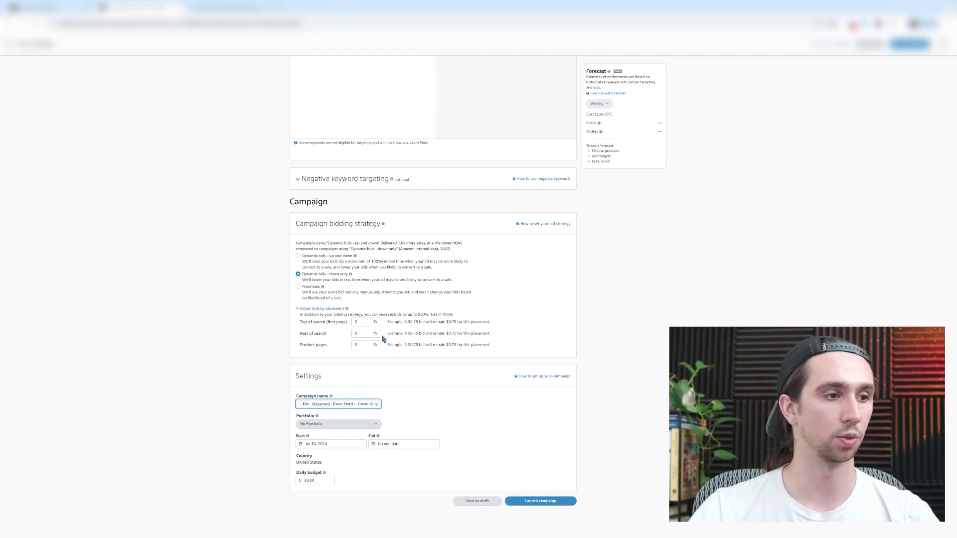
pyautogui.scroll(-1, 403, 437)
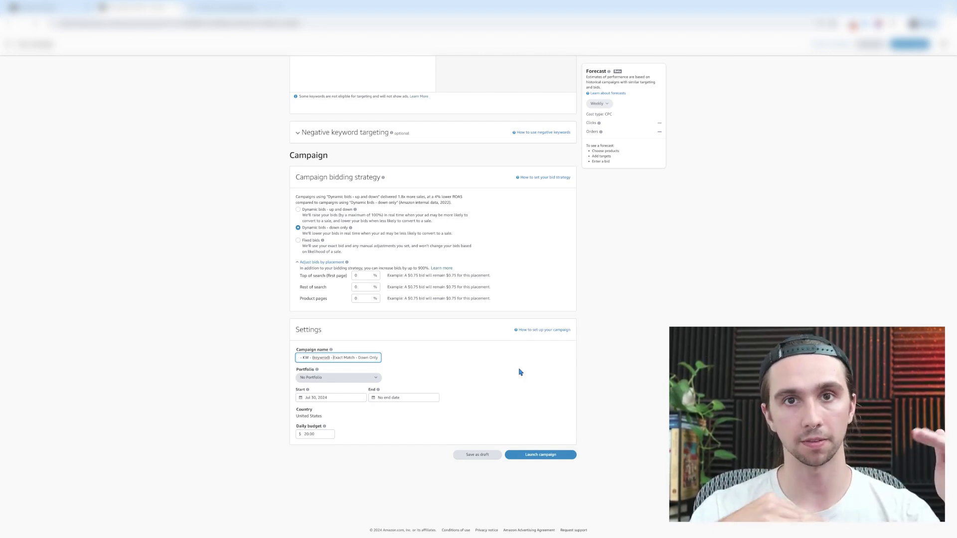
# - Change the keyword match type from Exact to Broad and enter "+keyword +2" in the keyword list
pyautogui.scroll(8, 562, 361)
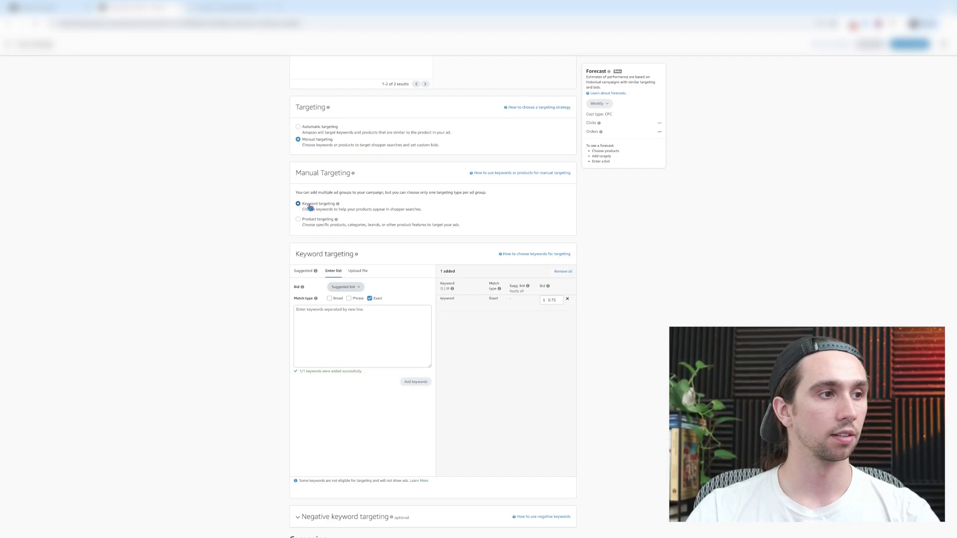
pyautogui.click(329, 298)
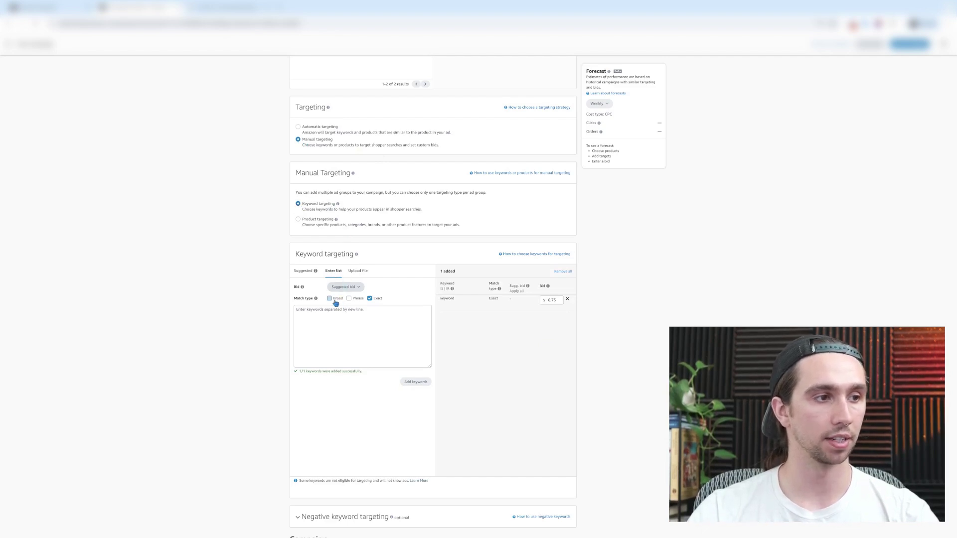
pyautogui.click(370, 299)
pyautogui.click(372, 324)
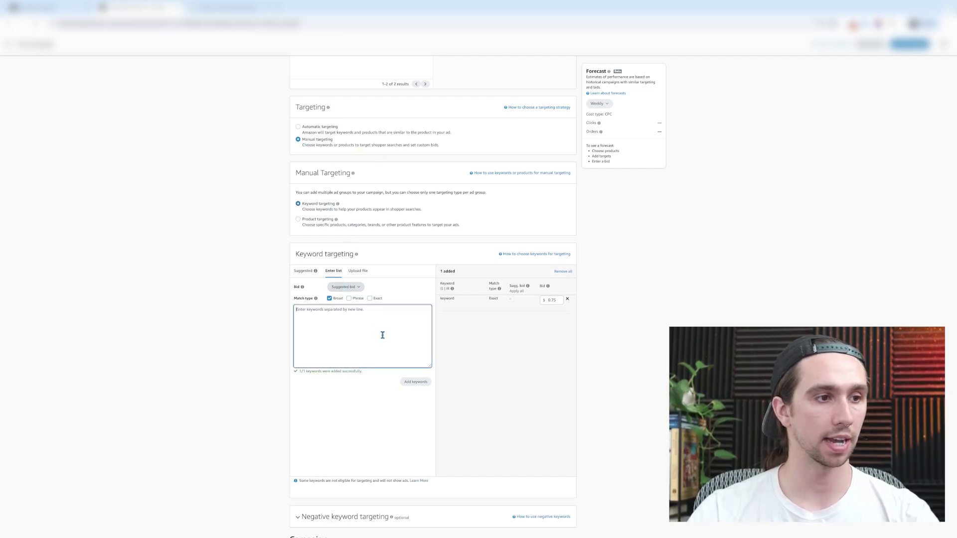
pyautogui.write('i')
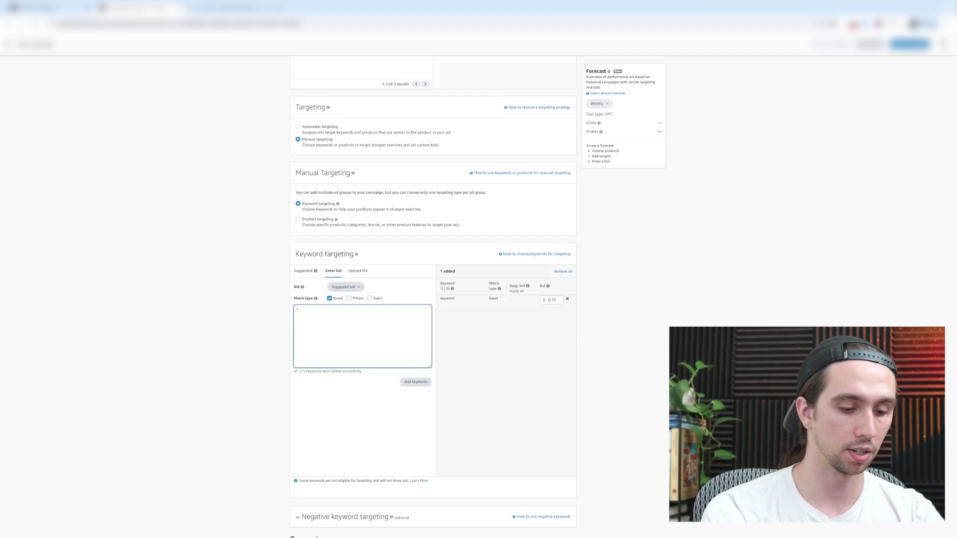
pyautogui.write('keyword')
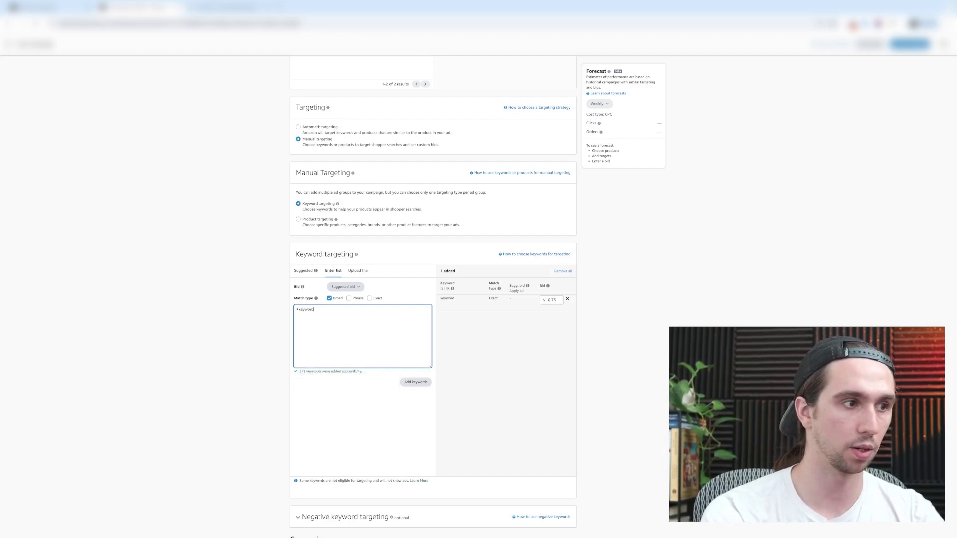
pyautogui.write(' +2')
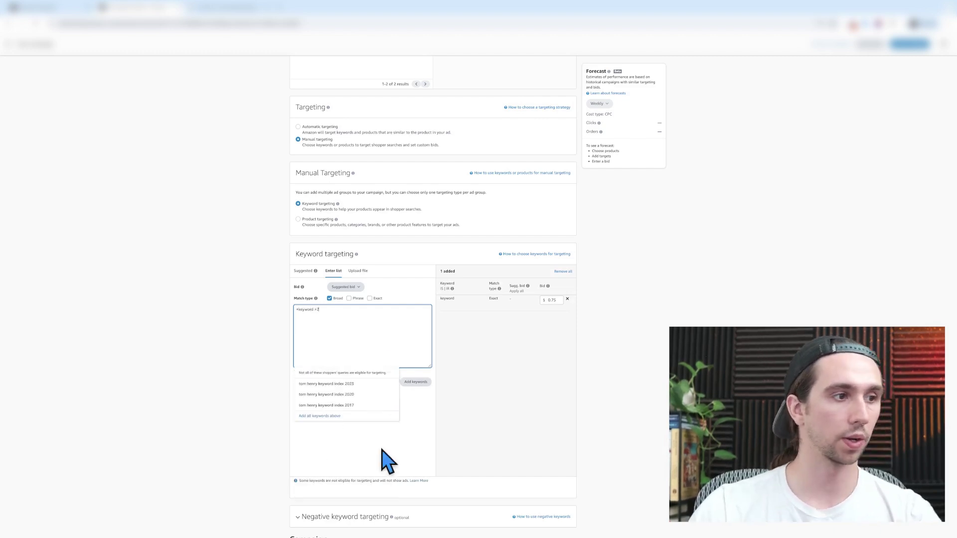
pyautogui.click(407, 436)
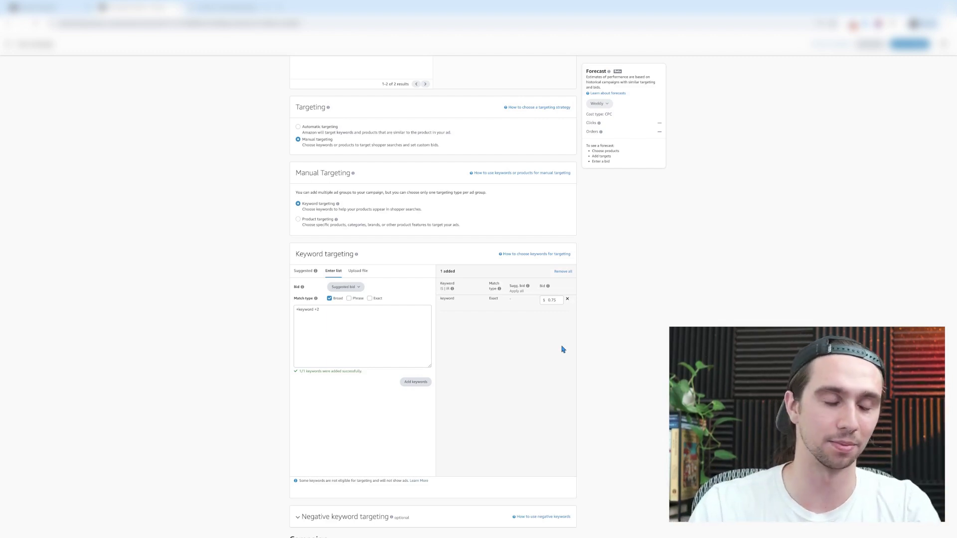
# - Switch manual targeting to product targeting and choose to enter a list of individual products
pyautogui.click(298, 220)
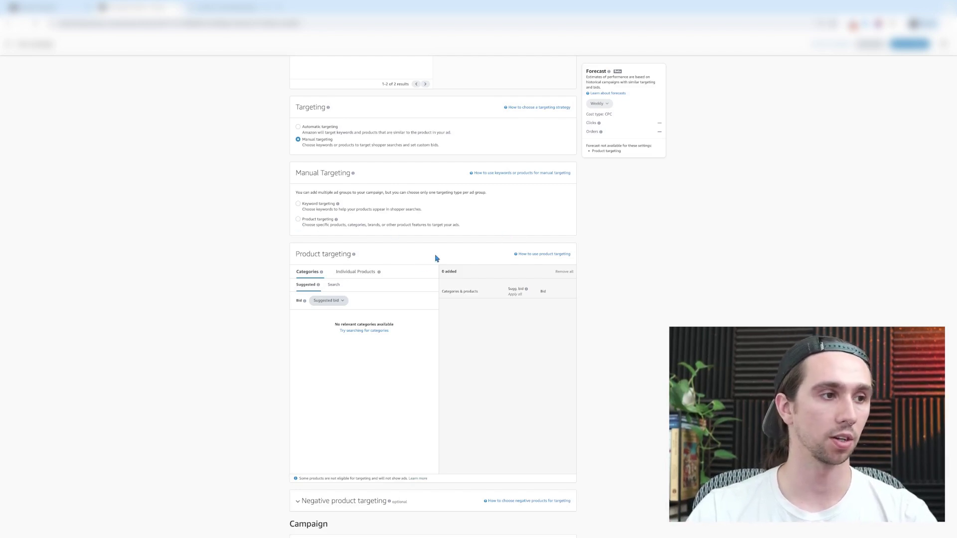
pyautogui.click(362, 272)
pyautogui.click(355, 286)
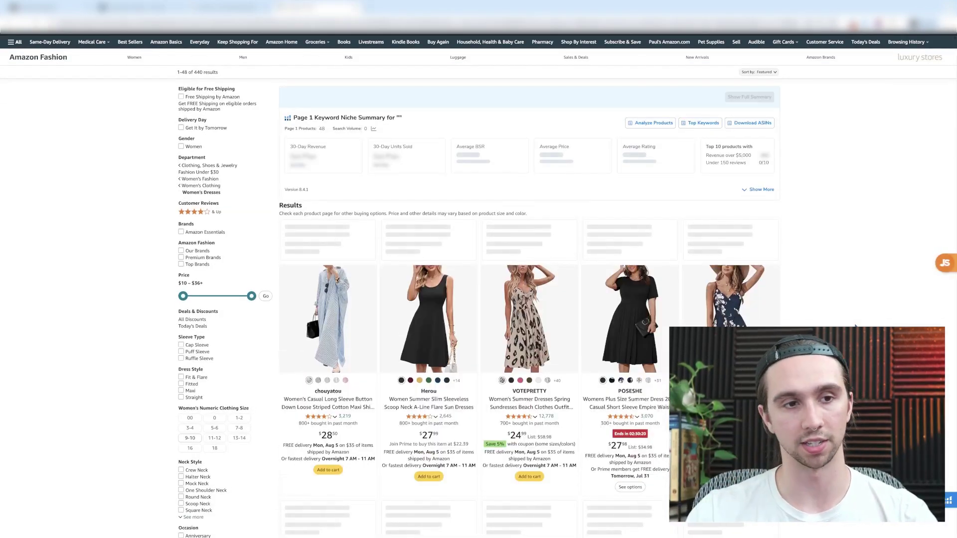
# - On the Amazon women's dresses results page, run the Xray product research analysis on the listed products
pyautogui.scroll(-4, 864, 69)
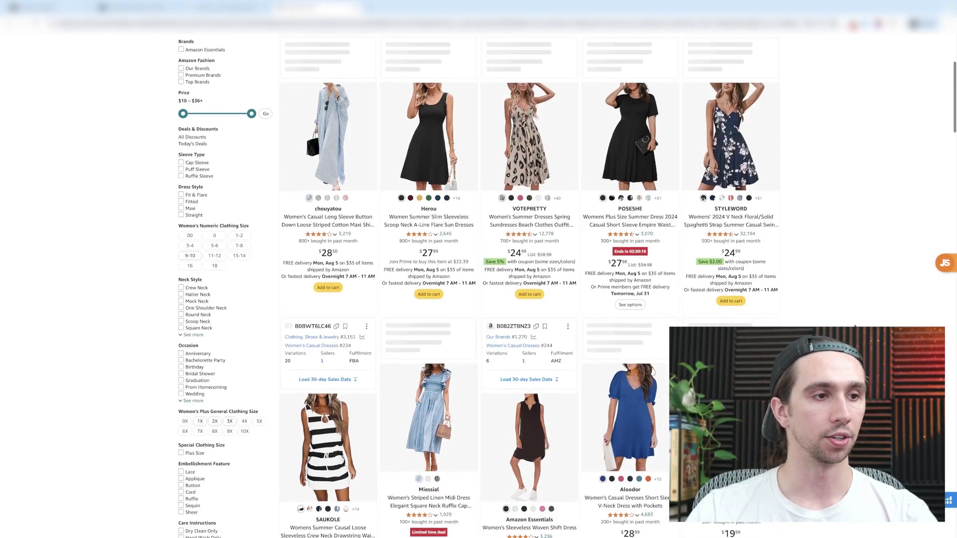
pyautogui.hotkey('alt', 'shift', 'h')
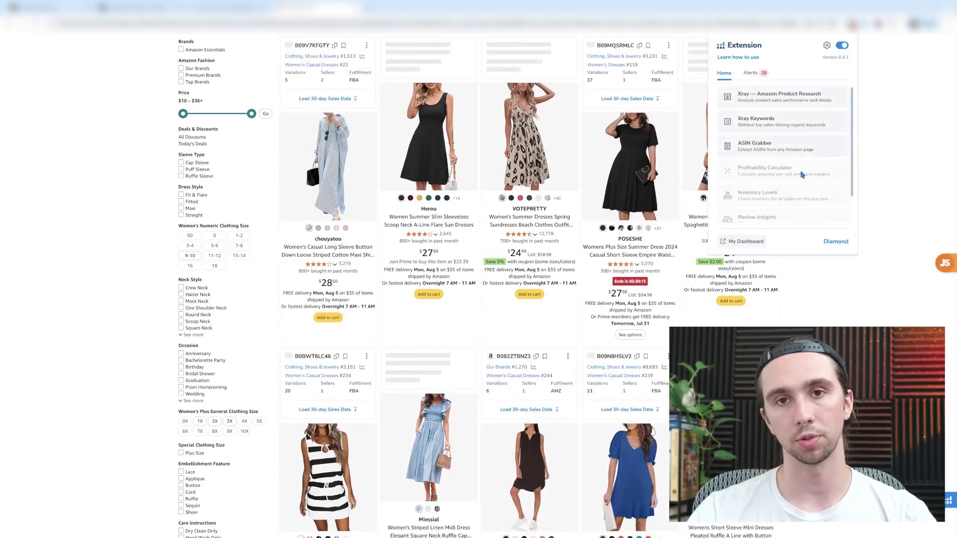
pyautogui.scroll(-1, 803, 177)
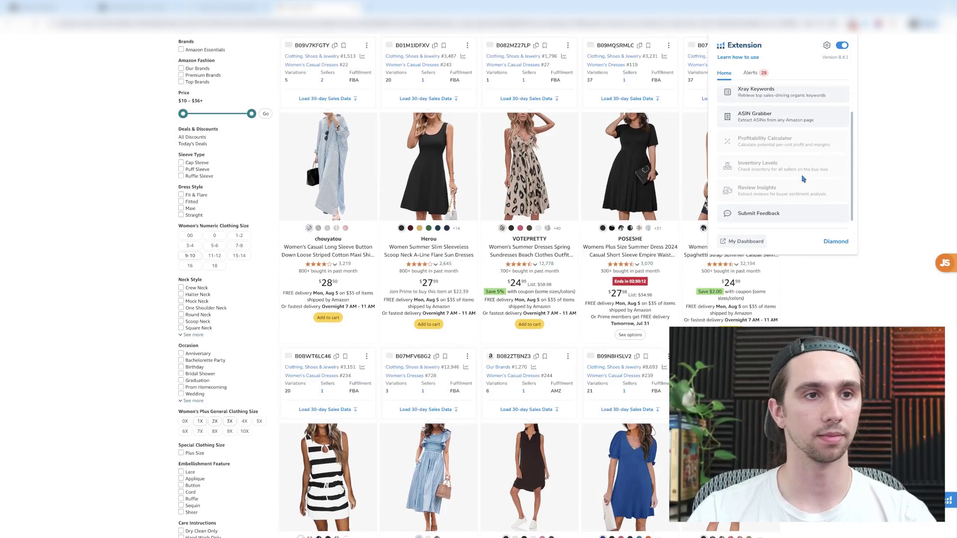
pyautogui.scroll(1, 803, 179)
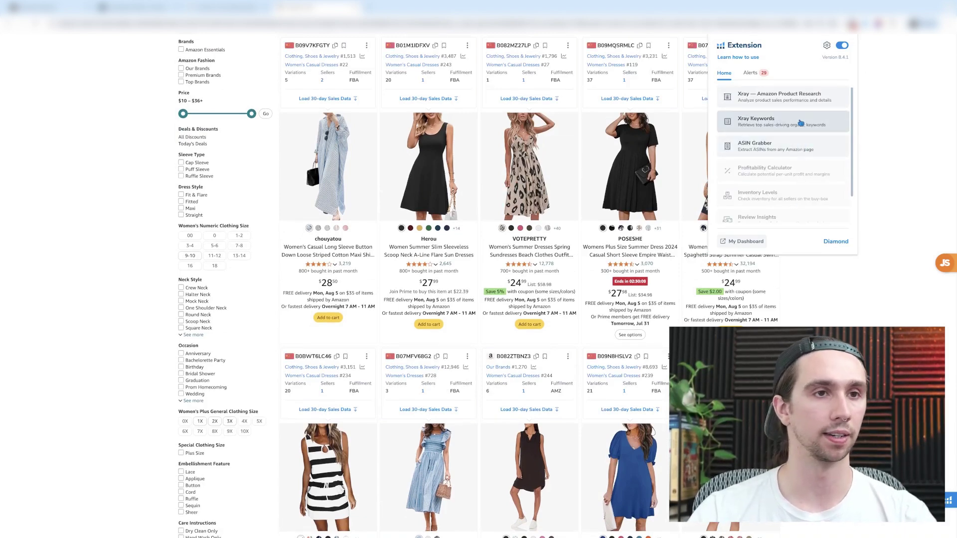
pyautogui.click(787, 97)
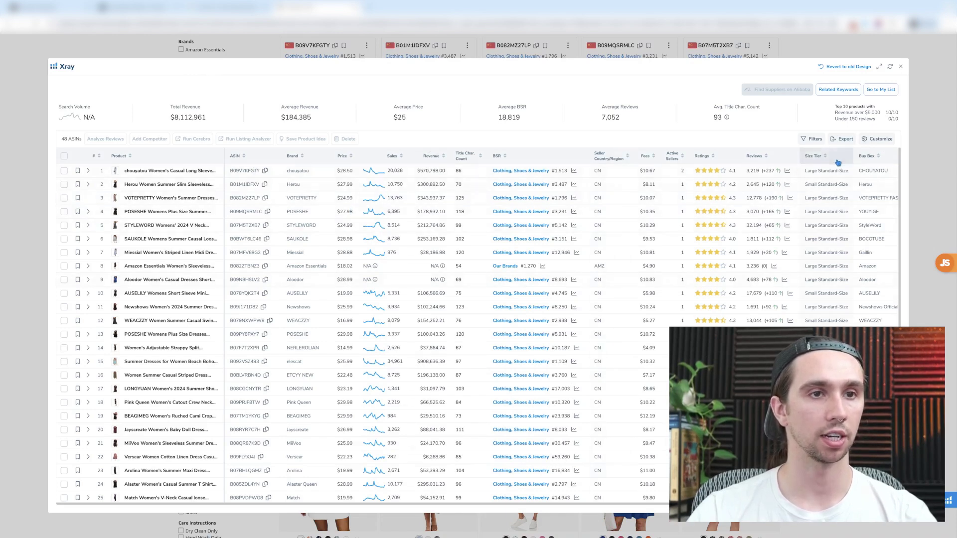
# - Sort the Xray products by price from highest to lowest and compare the competitors' prices
pyautogui.click(342, 156)
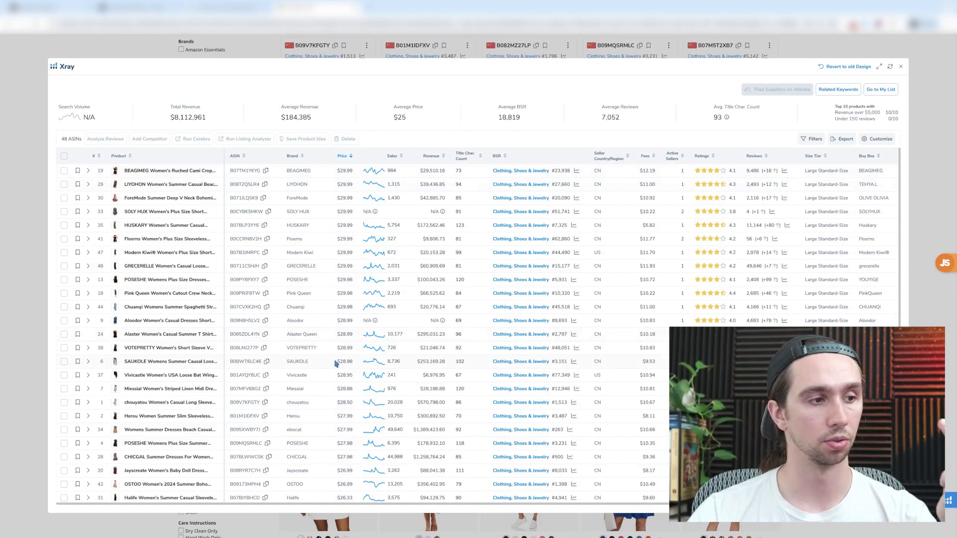
pyautogui.scroll(-4, 334, 394)
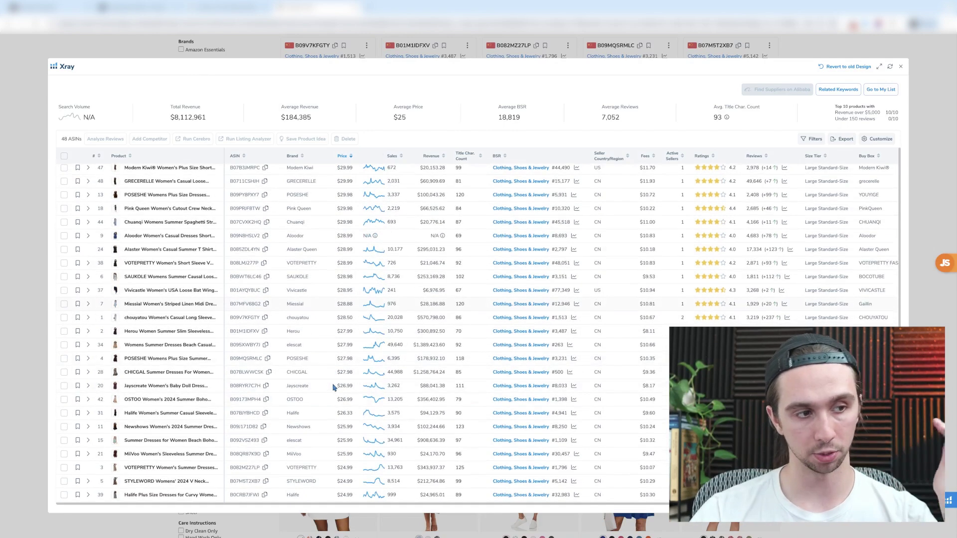
pyautogui.scroll(-3, 329, 424)
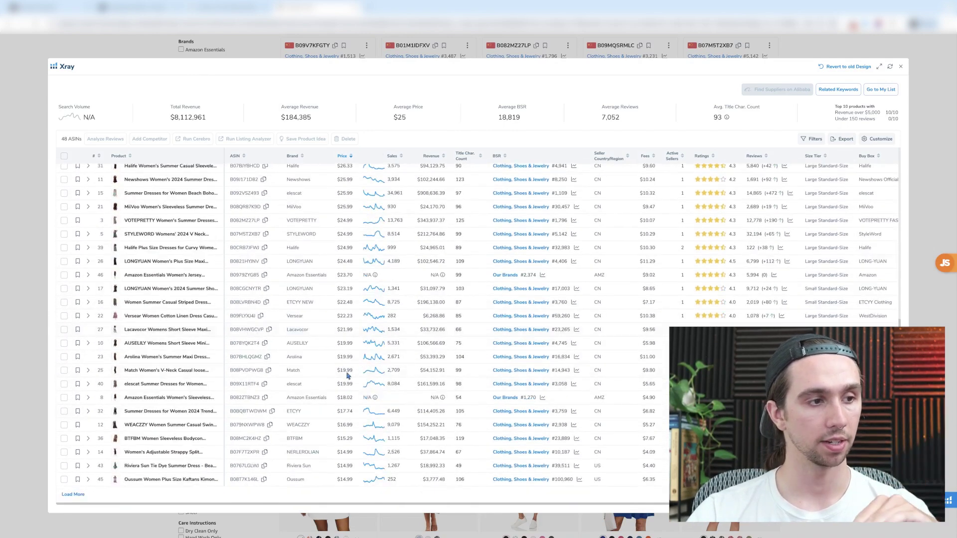
pyautogui.scroll(-2, 352, 372)
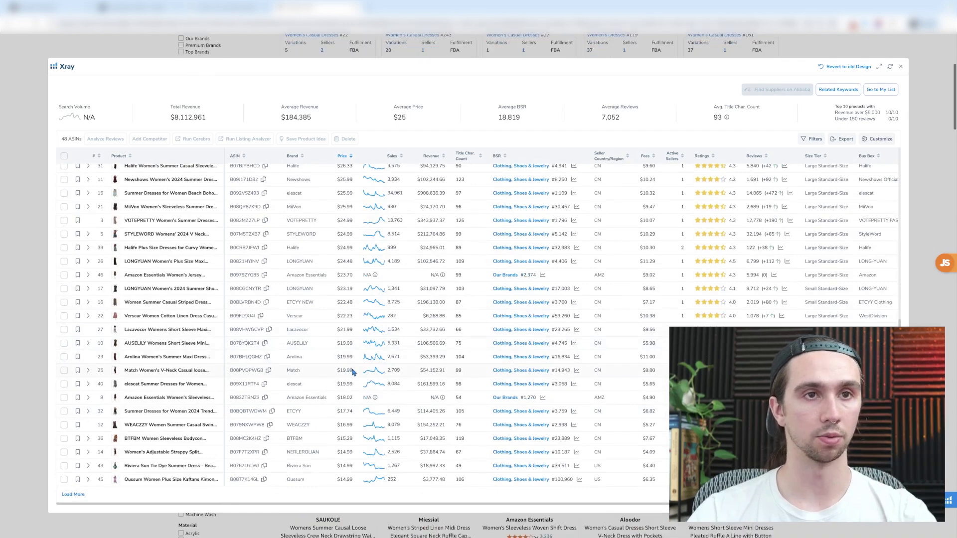
pyautogui.scroll(7, 353, 371)
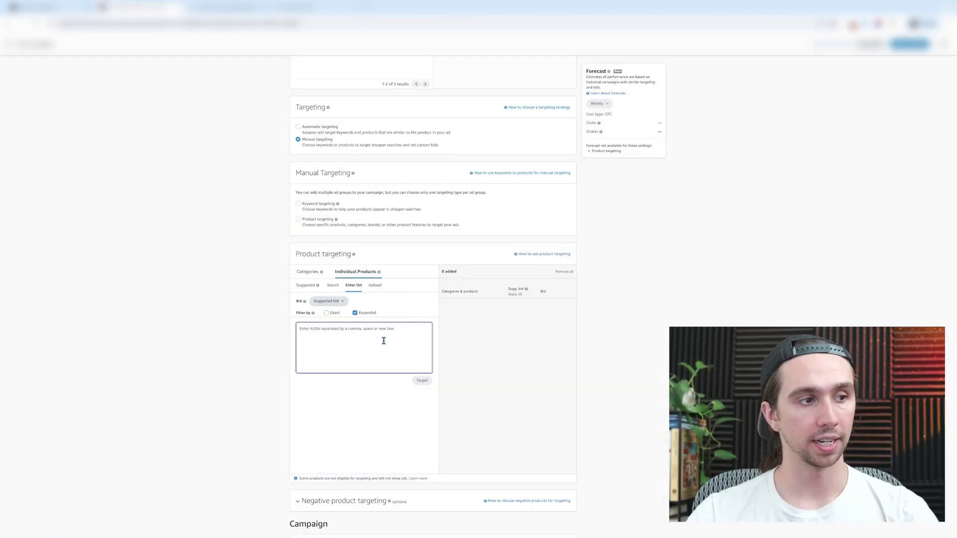
# - Return to the campaign form, list a1, a2, a3, a4 and a5 as product ASINs, and limit the targeting filter to Exact
pyautogui.write('a1 a2 a3 a4 a5')
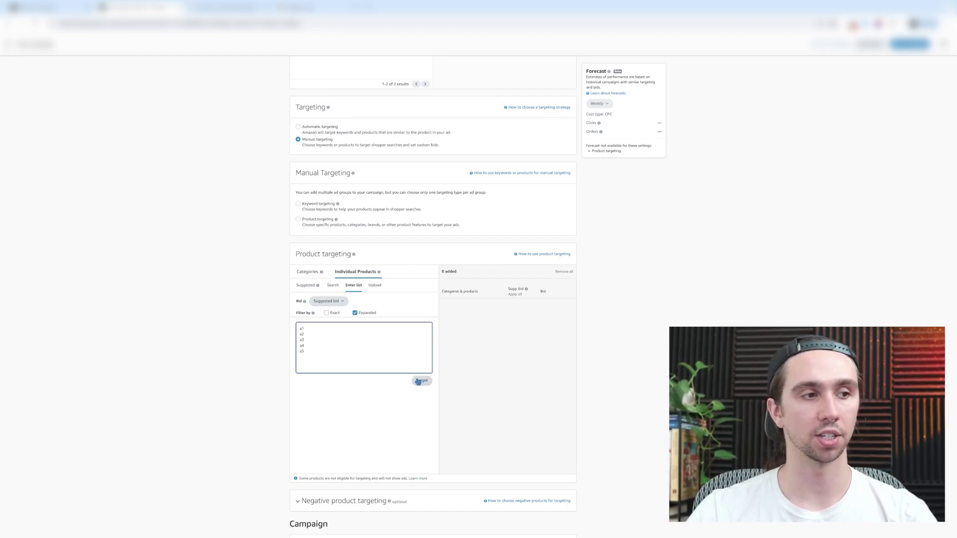
pyautogui.click(327, 313)
pyautogui.click(355, 313)
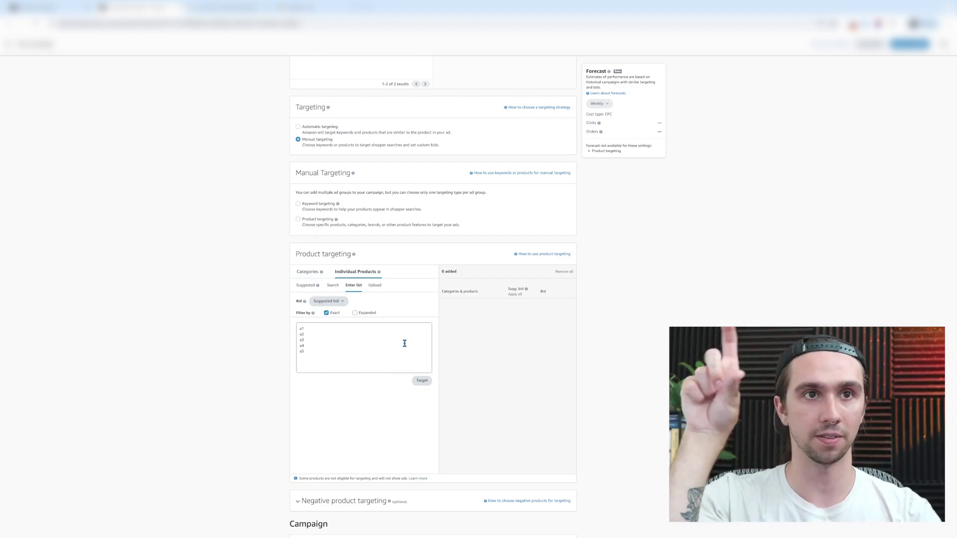
# - Set the campaign bidding strategy to "Dynamic bids - down only"
pyautogui.scroll(-5, 405, 343)
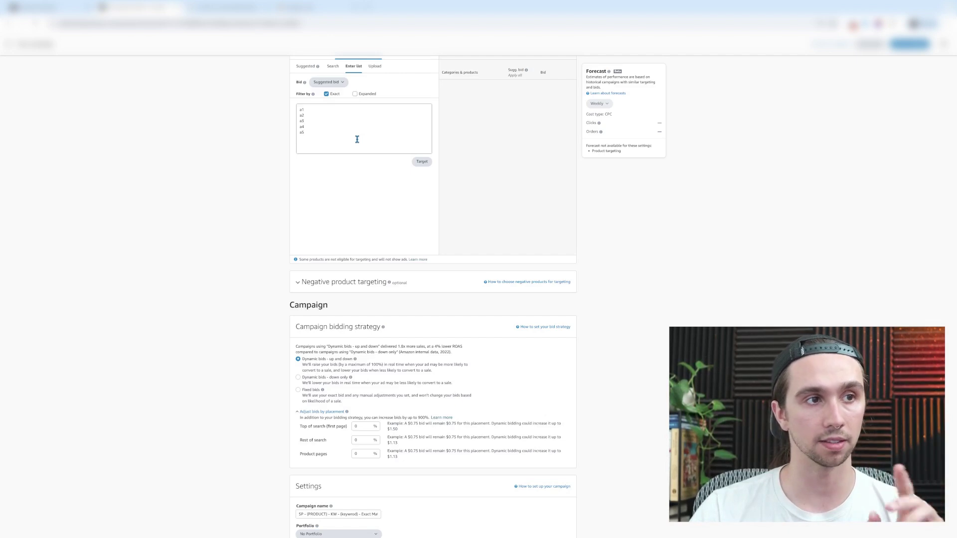
pyautogui.scroll(-3, 365, 162)
pyautogui.click(299, 242)
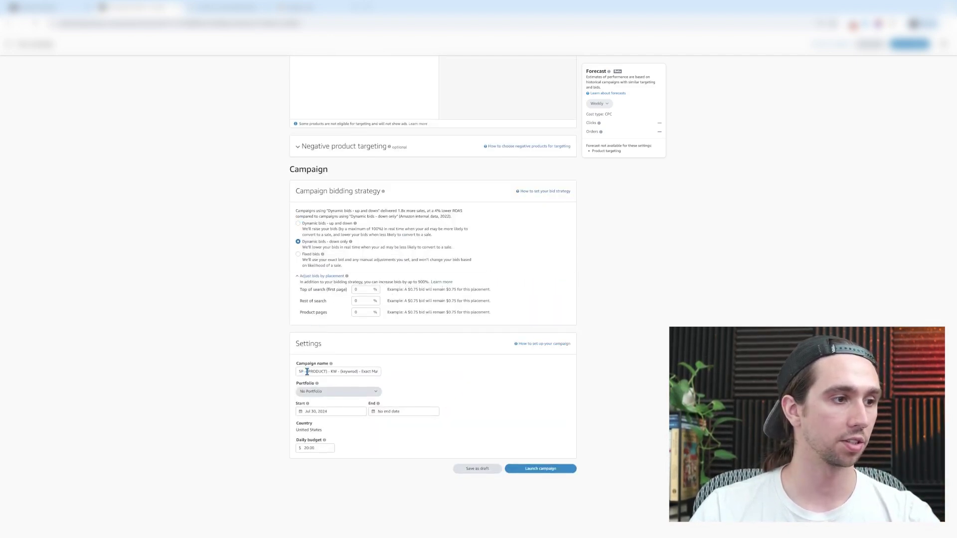
# - In the campaign name, replace KW with PT and the keyword placeholder with "High Priced"
pyautogui.click(335, 372)
pyautogui.doubleClick(332, 372)
pyautogui.write('PT')
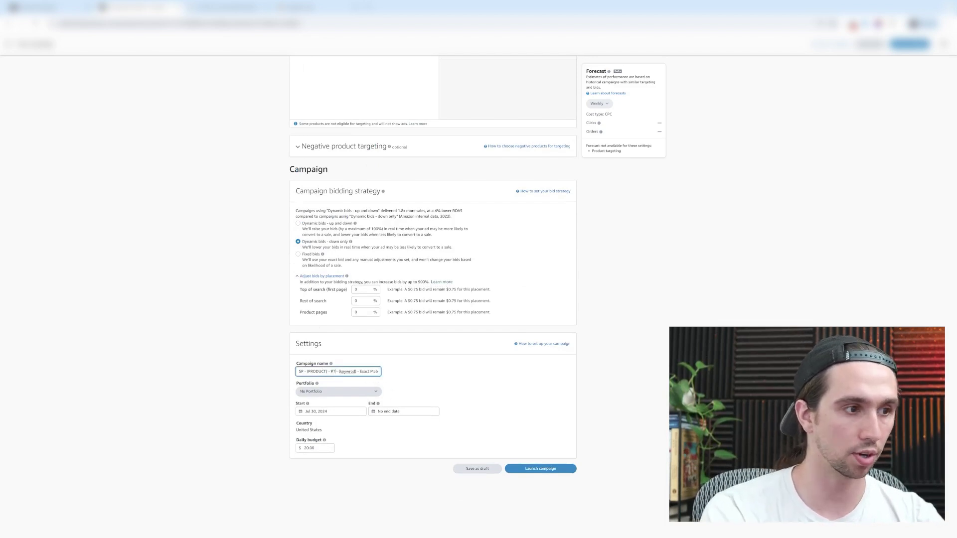
pyautogui.moveTo(356, 371); pyautogui.dragTo(340, 371)
pyautogui.write('H')
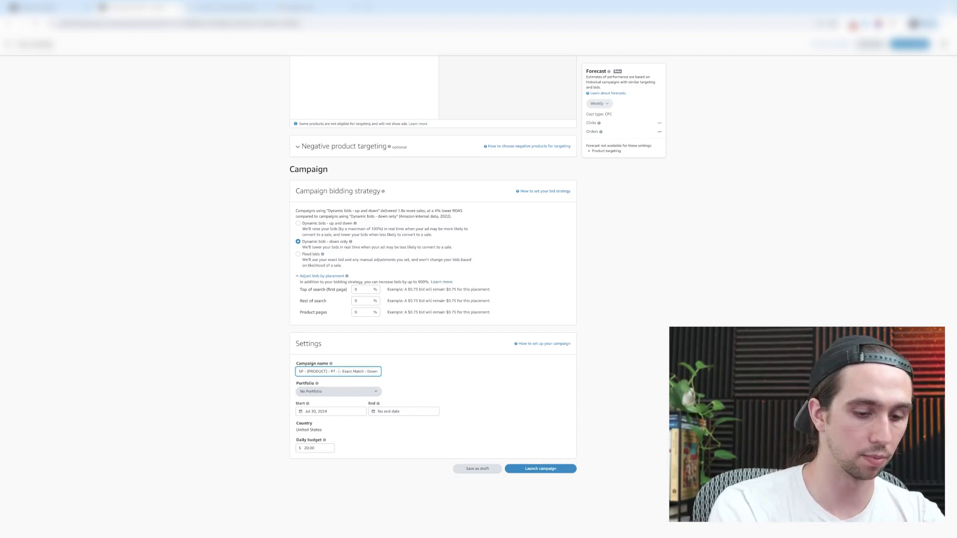
pyautogui.write('igh Priced')
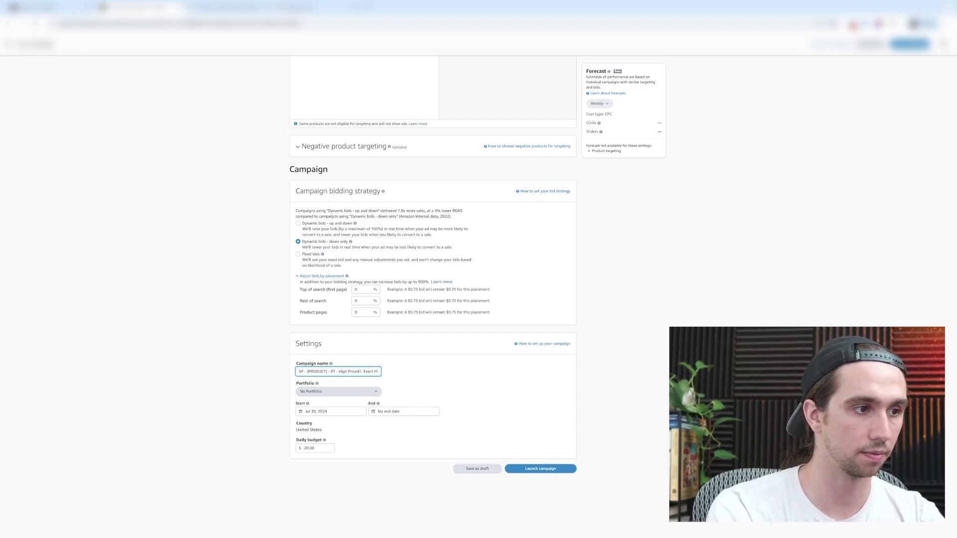
pyautogui.click(369, 371)
pyautogui.click(422, 372)
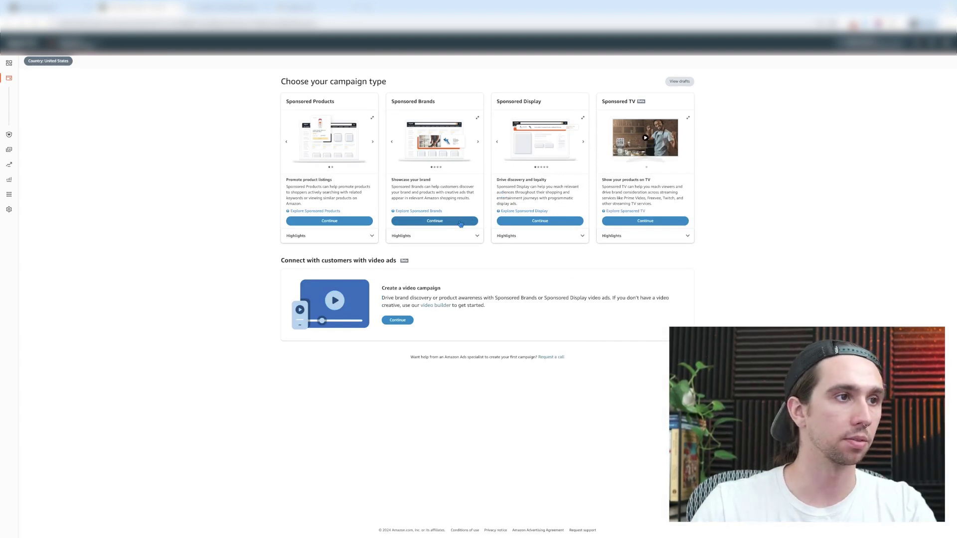
# - Start a Sponsored Brands campaign and name it "SB - VA - KW -"
pyautogui.click(461, 223)
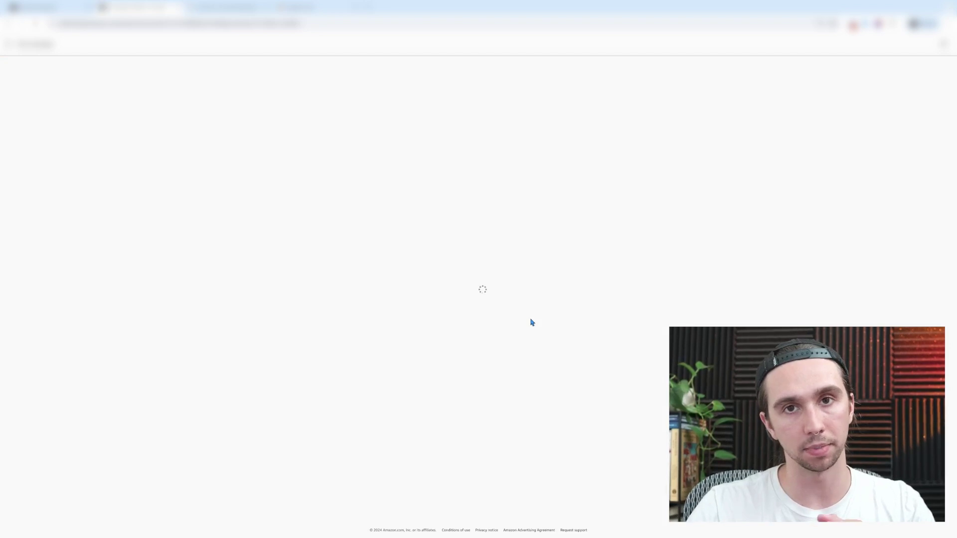
pyautogui.hotkey('ctrl', 'a')
pyautogui.write('SB')
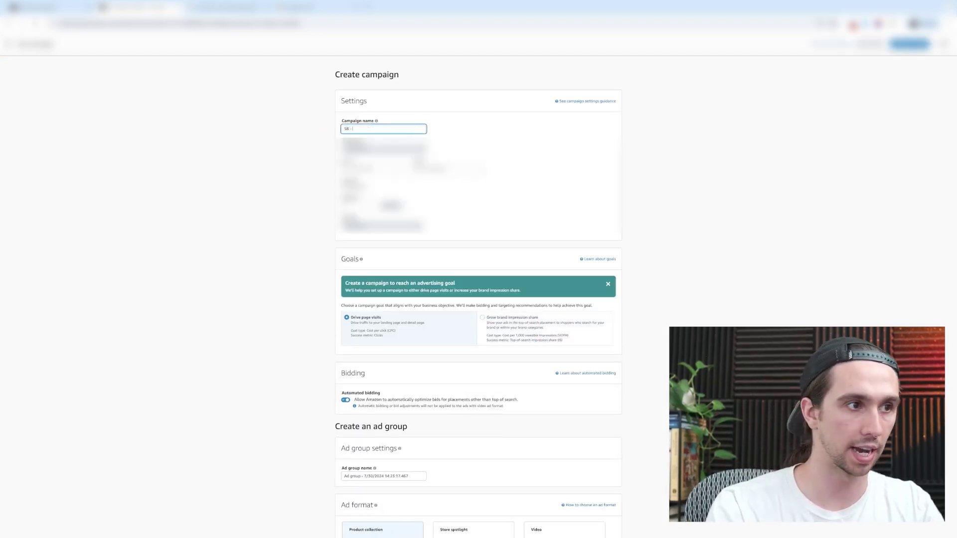
pyautogui.write(' - VA - KW -')
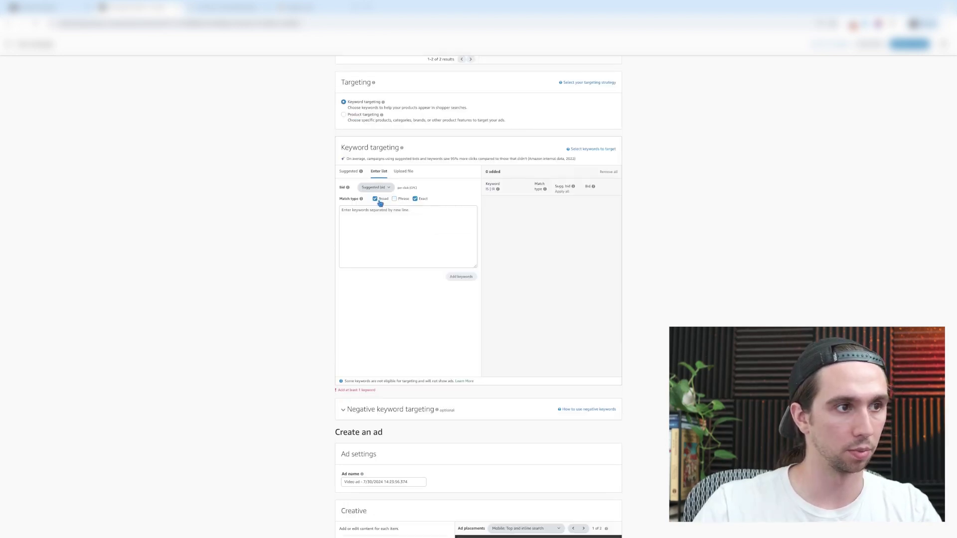
# - Limit the keyword match type to Exact and enter "keyword" in the keyword list
pyautogui.click(375, 199)
pyautogui.click(420, 215)
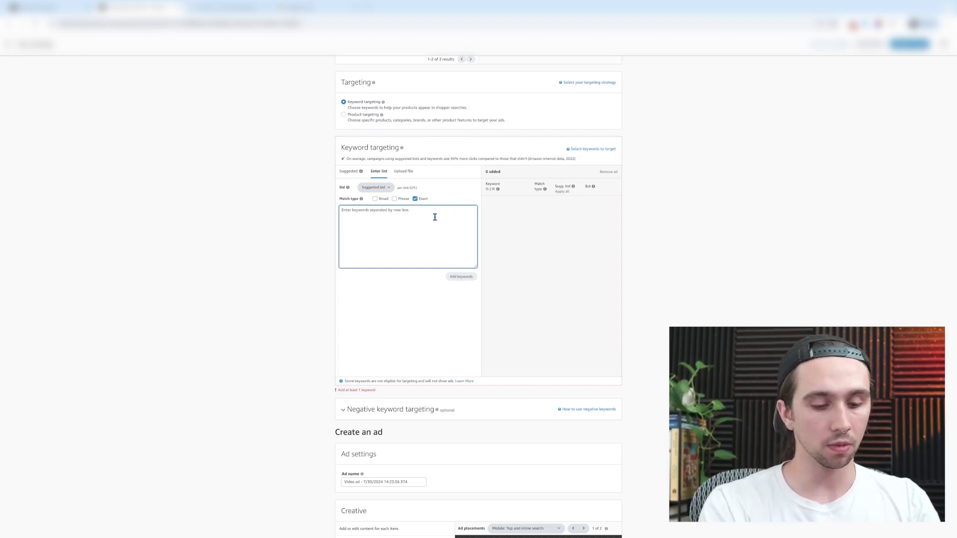
pyautogui.write('keyword')
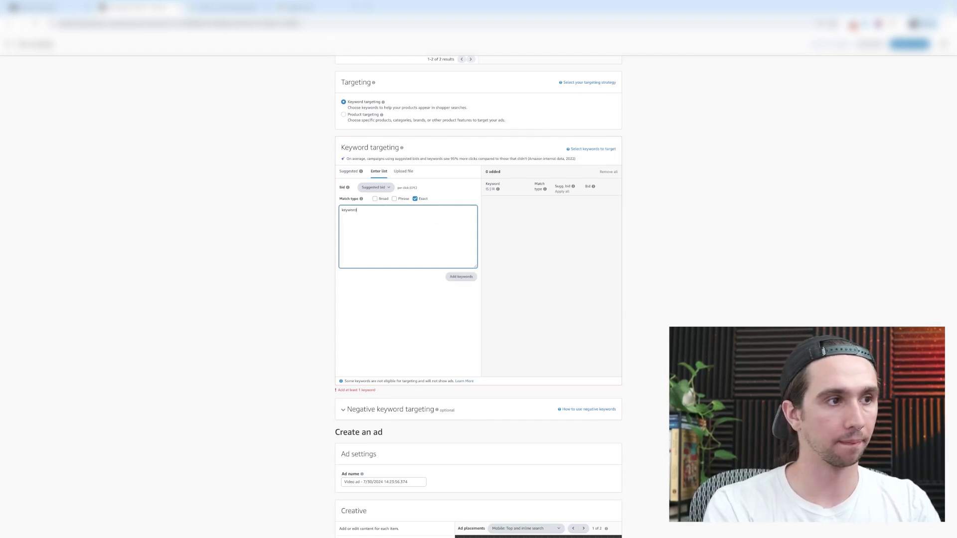
pyautogui.click(408, 223)
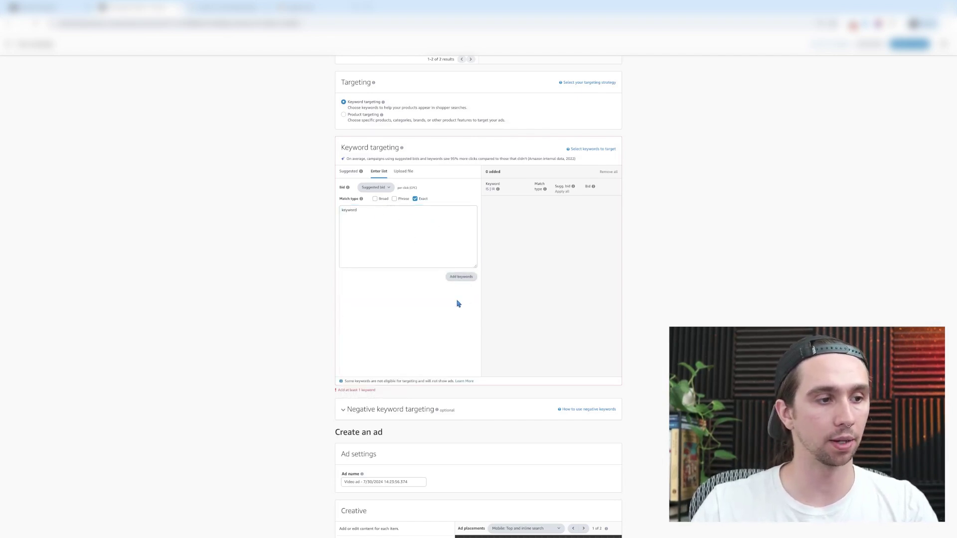
pyautogui.scroll(-4, 457, 305)
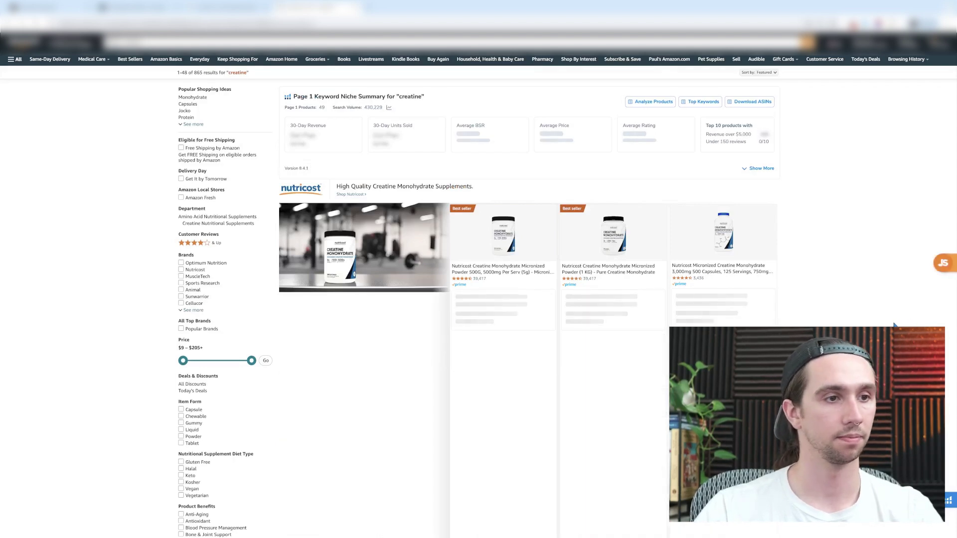
# - Look through the Amazon "creatine" search results to examine the Sponsored Brands placements
pyautogui.scroll(-1, 559, 389)
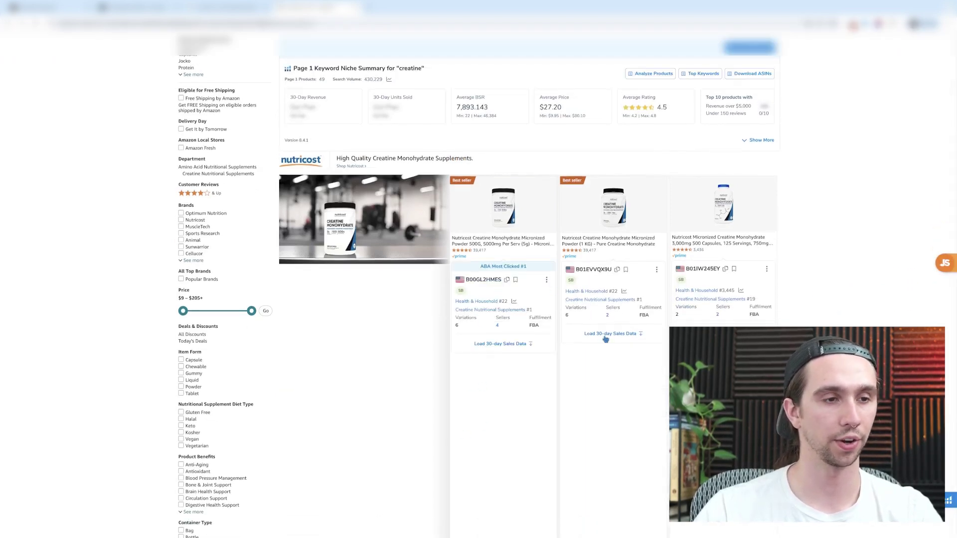
pyautogui.scroll(-3, 643, 374)
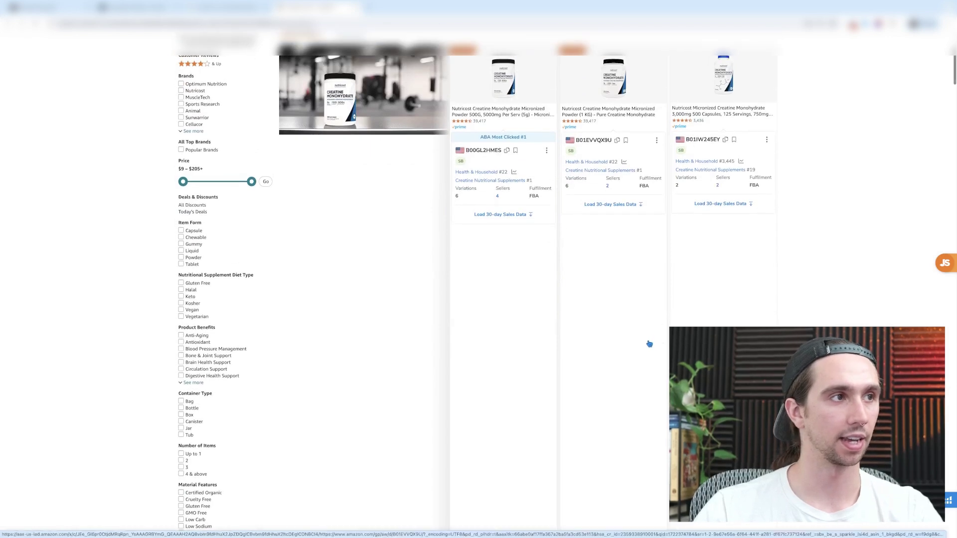
pyautogui.scroll(2, 588, 275)
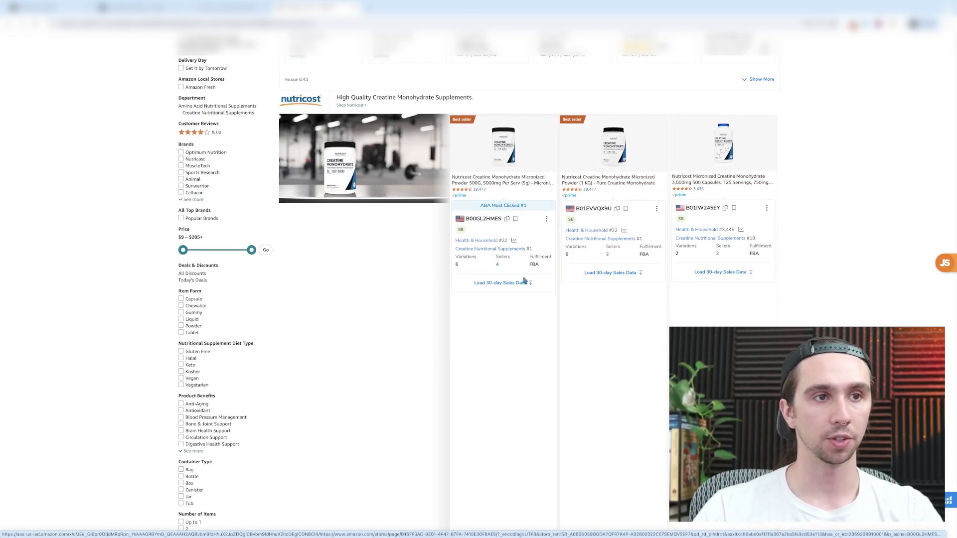
pyautogui.scroll(-15, 808, 155)
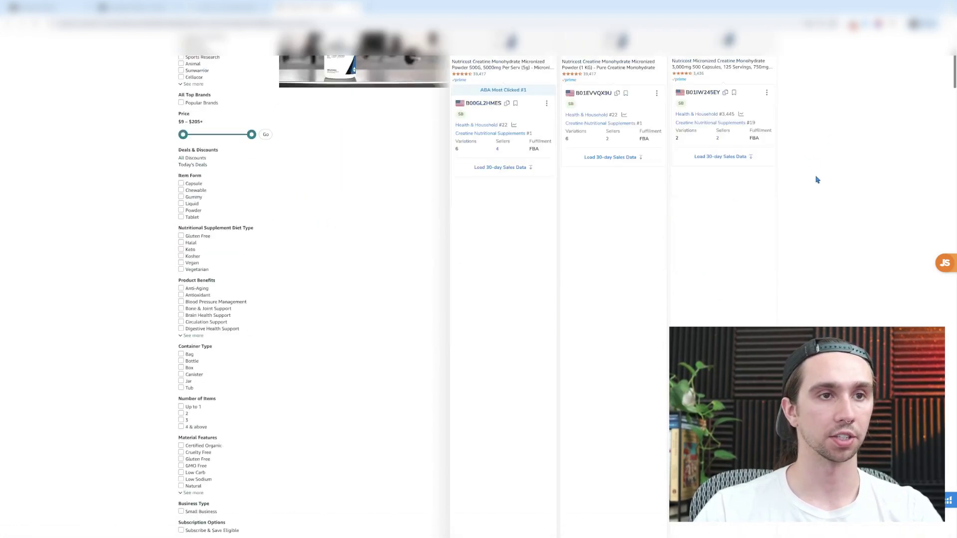
pyautogui.scroll(-10, 815, 179)
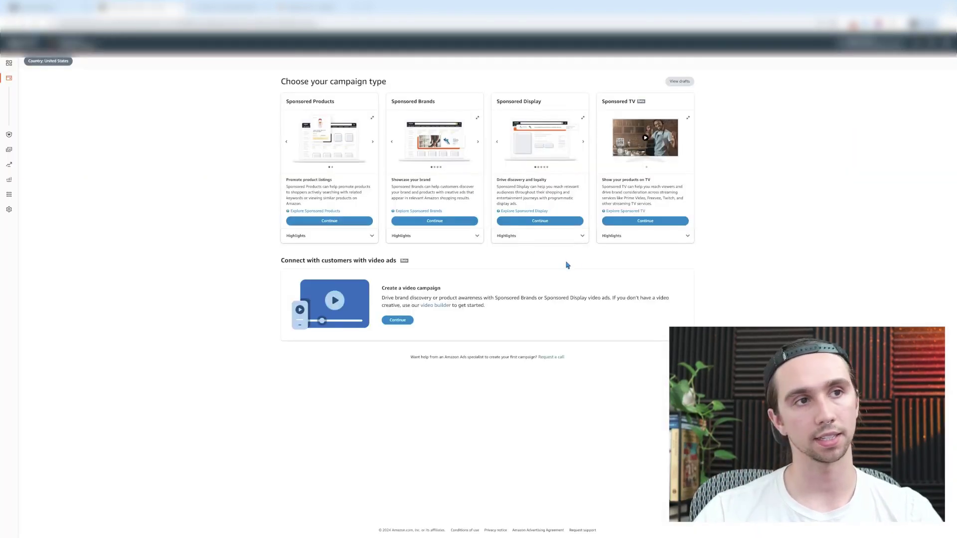
# - Start a Sponsored Display campaign and name it "SD - CVR - IMAGE -"
pyautogui.click(546, 225)
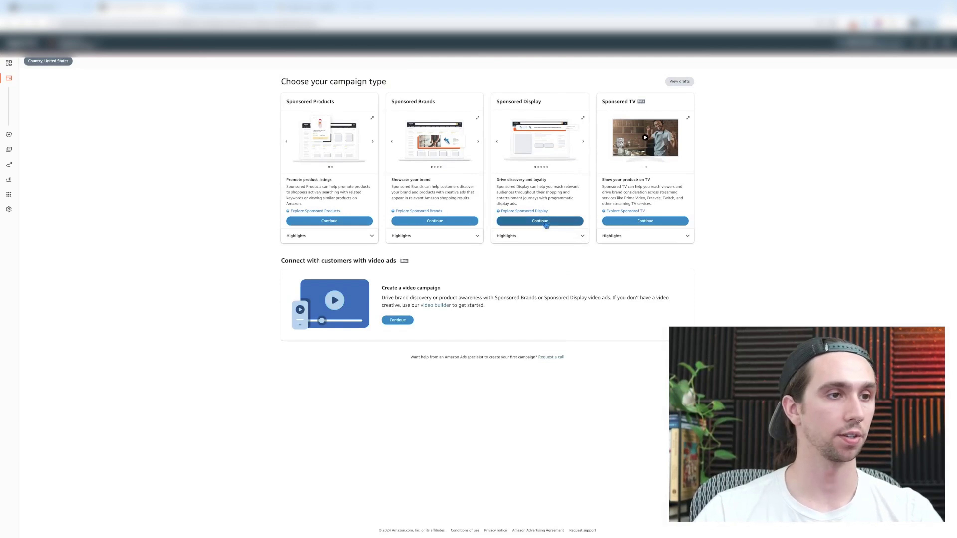
pyautogui.write('SD - CVR')
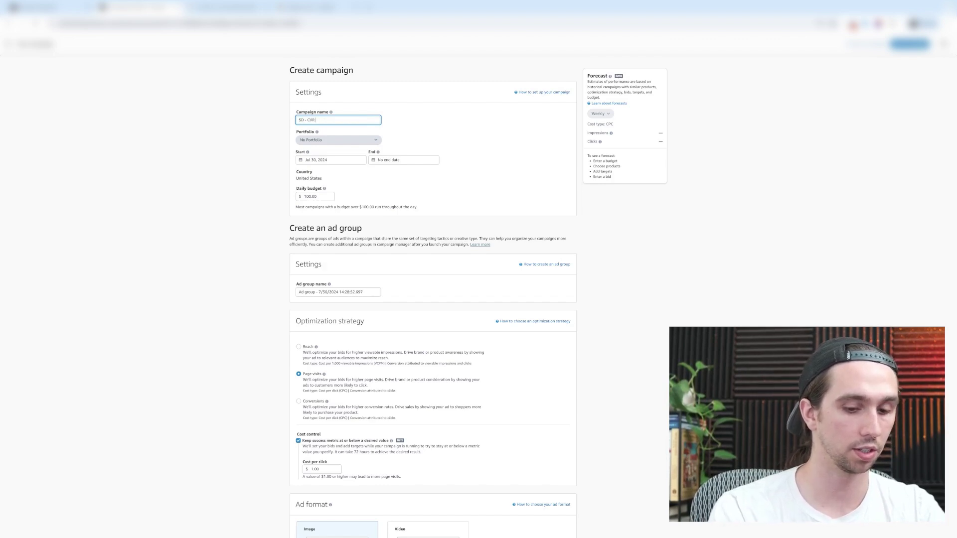
pyautogui.write('- IMAGE -')
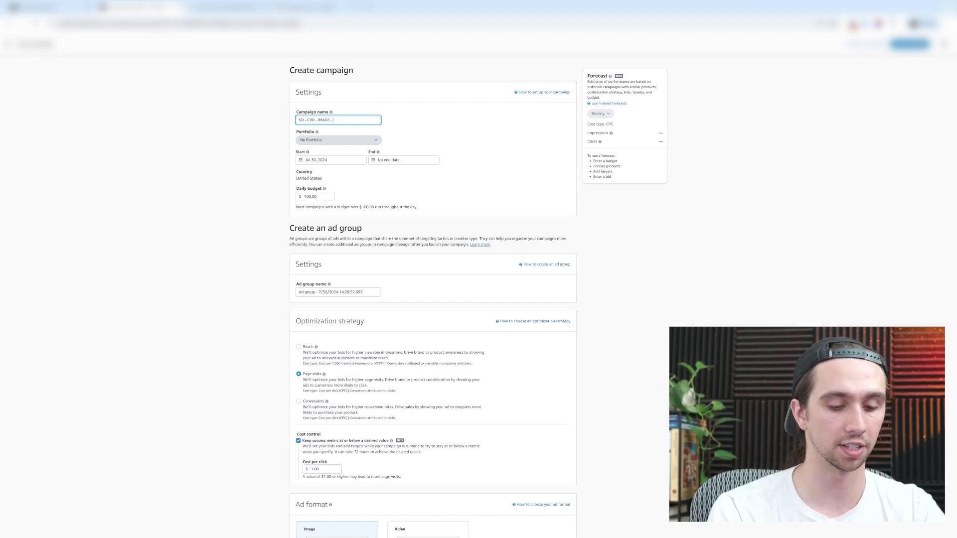
# - Set the ad group's optimization strategy to Conversions with a cost per order of $14.00
pyautogui.scroll(-3, 433, 299)
pyautogui.click(298, 234)
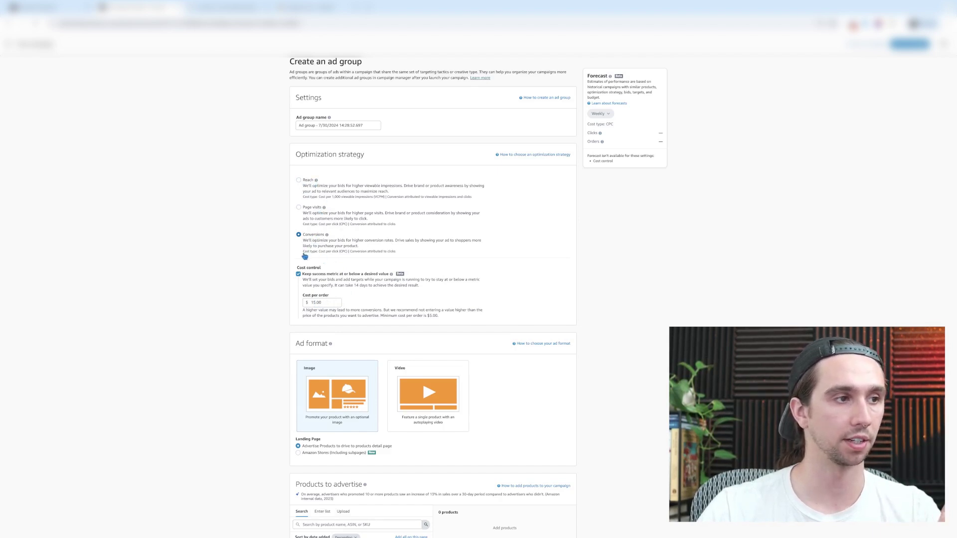
pyautogui.click(313, 303)
pyautogui.write('1')
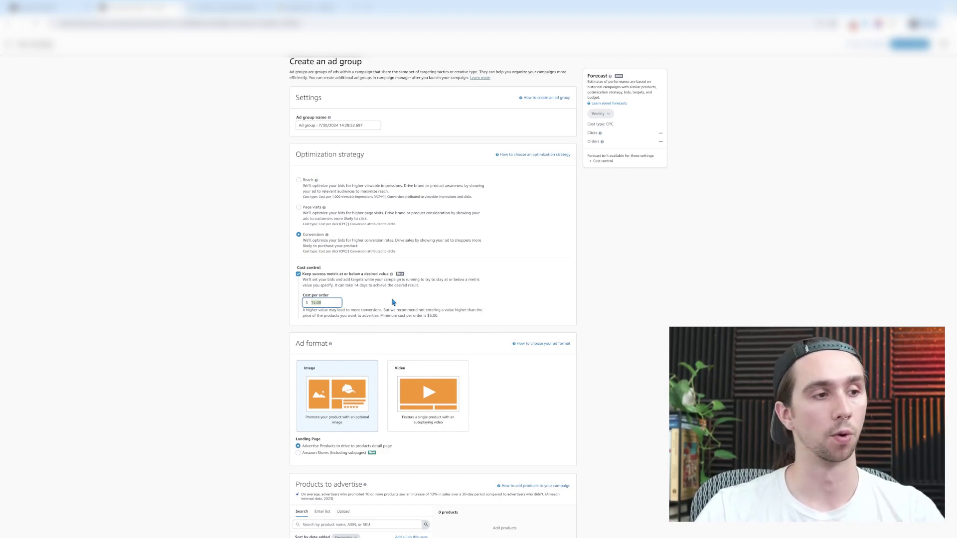
pyautogui.doubleClick(324, 302)
pyautogui.write('14')
pyautogui.click(420, 296)
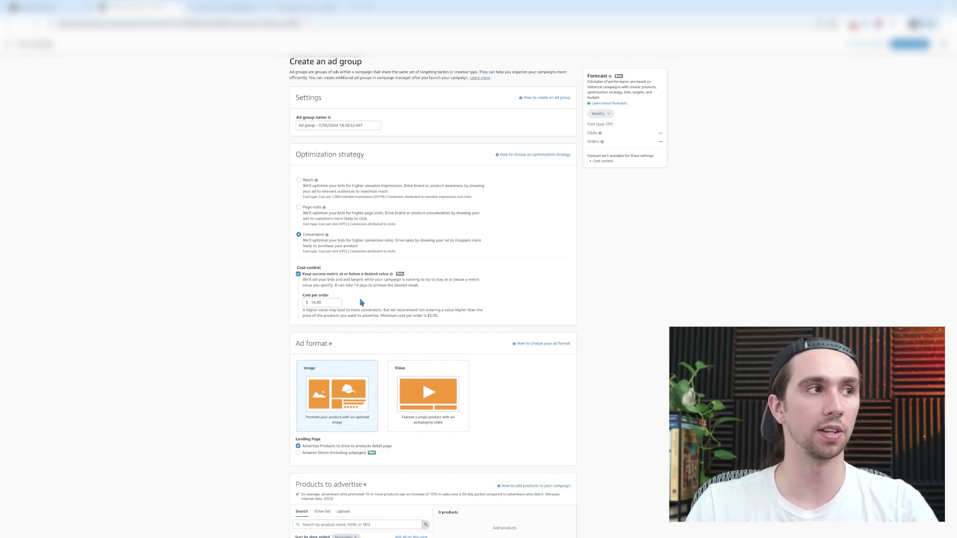
# - Return to the creatine search results and examine the THORNE Creatine product page
pyautogui.click(344, 11)
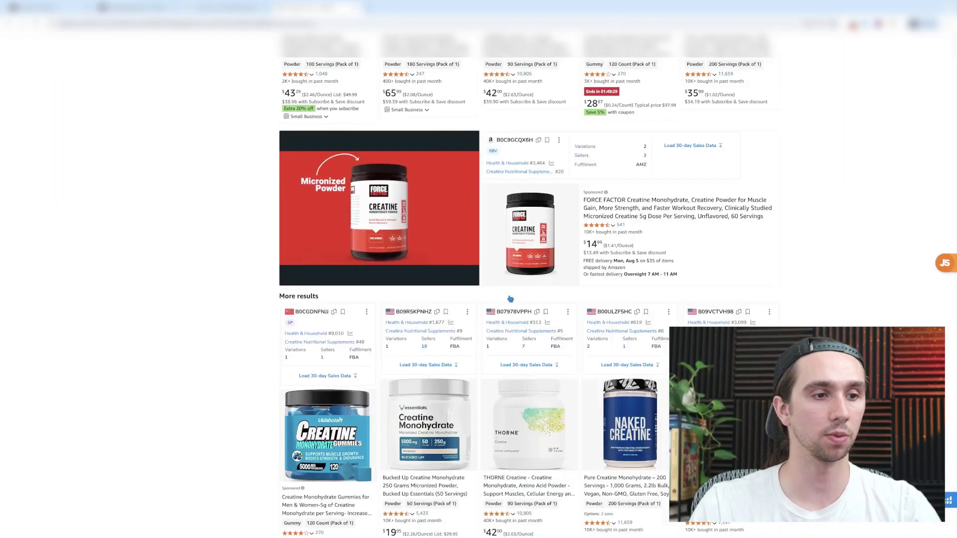
pyautogui.click(529, 428)
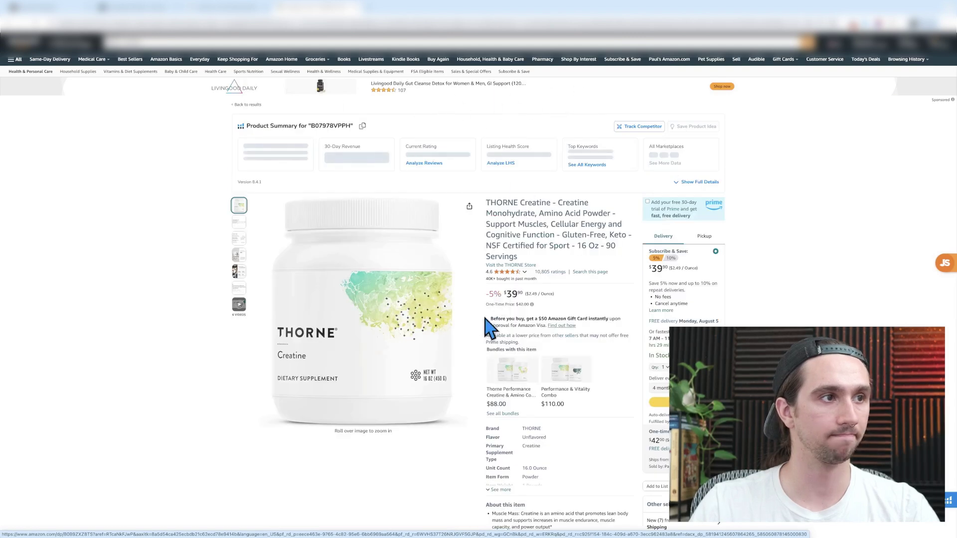
pyautogui.scroll(-7, 486, 329)
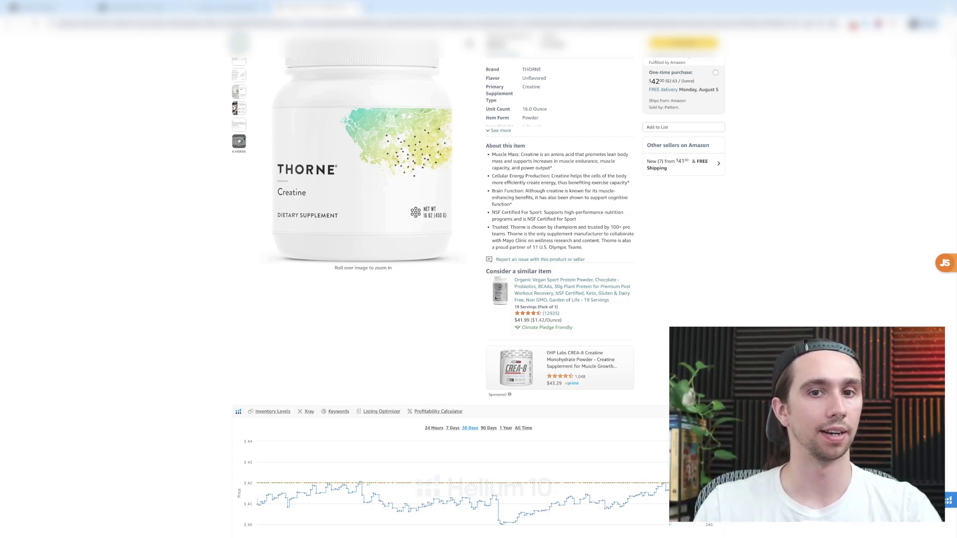
pyautogui.moveTo(238, 62)
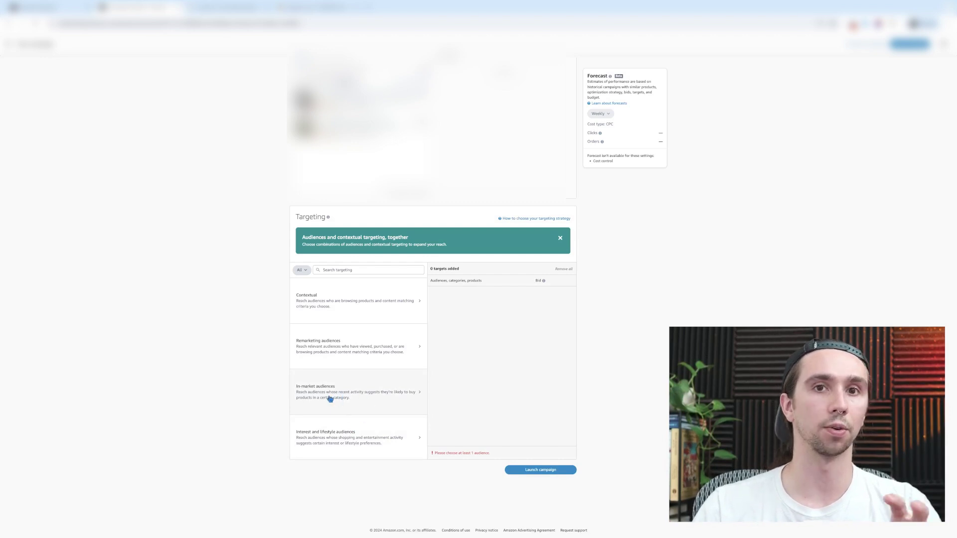
# - View the interest and lifestyle audiences, return to the targeting types and dismiss the audiences and contextual targeting banner
pyautogui.click(395, 445)
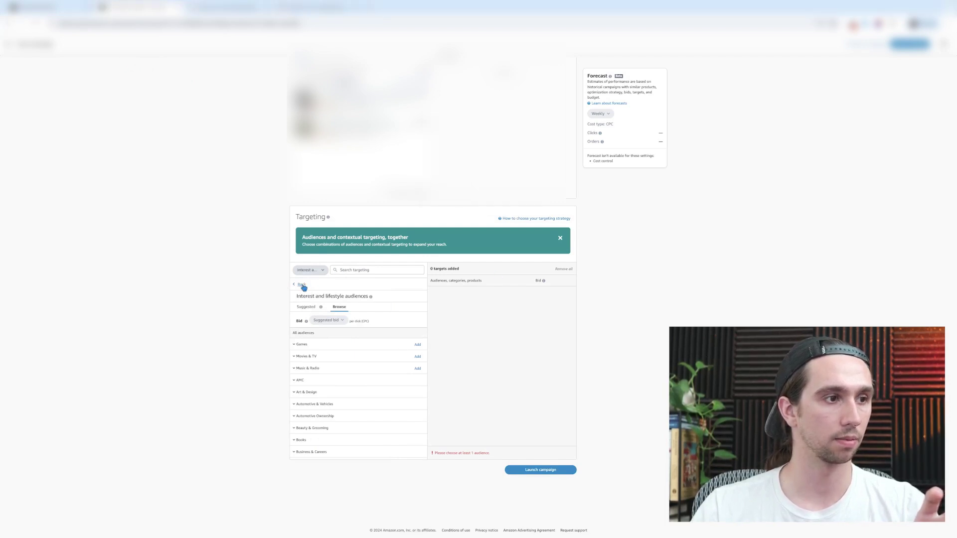
pyautogui.click(301, 284)
pyautogui.click(560, 238)
# - Choose contextual targeting of individual products and open the ASIN list for entry
pyautogui.click(380, 319)
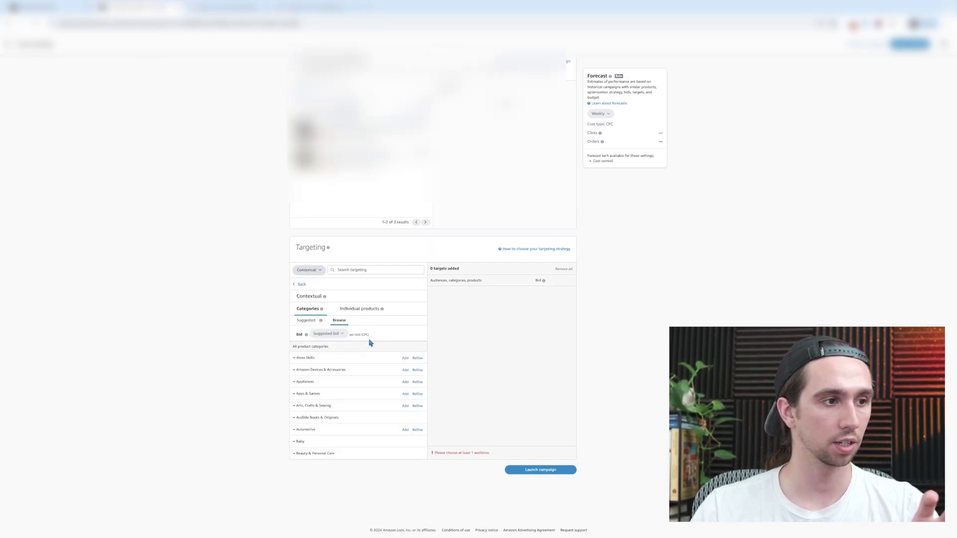
pyautogui.click(359, 310)
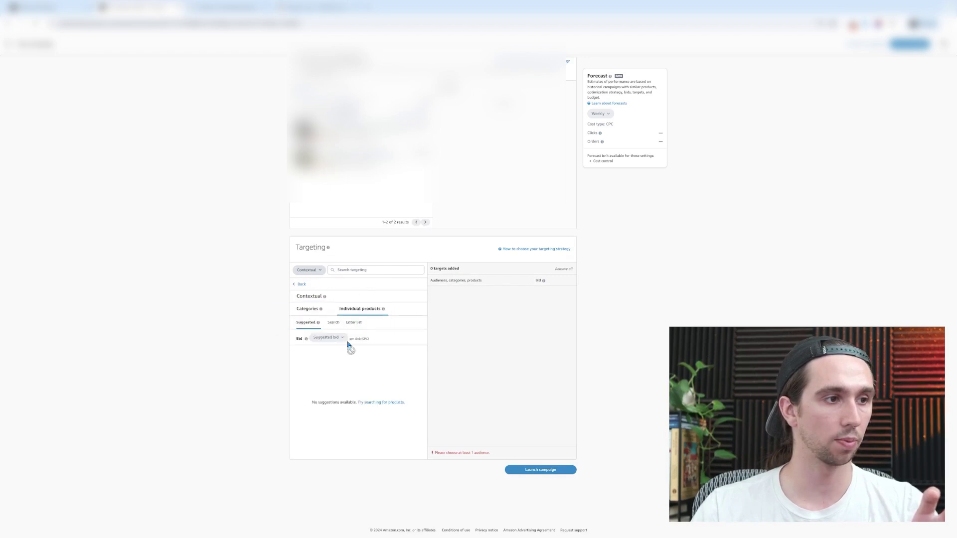
pyautogui.click(353, 323)
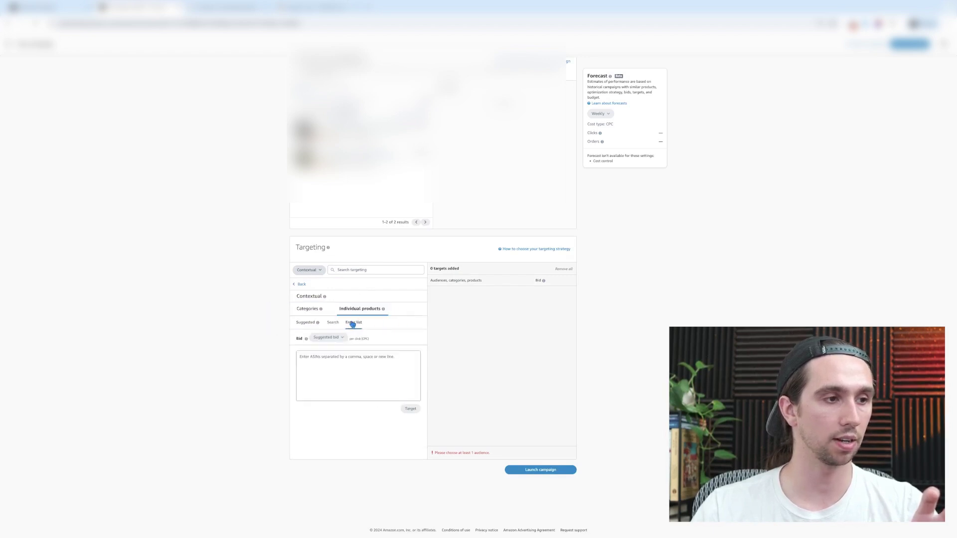
pyautogui.click(346, 363)
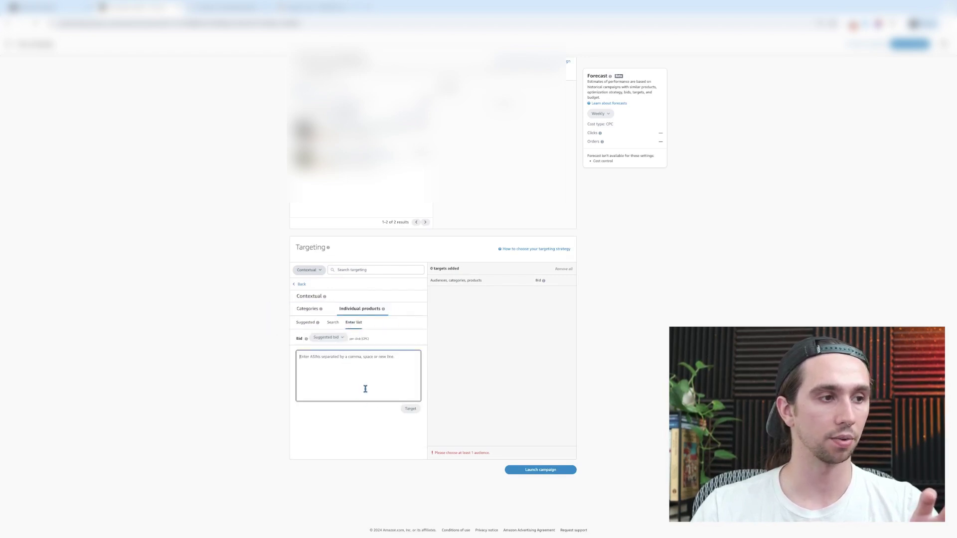